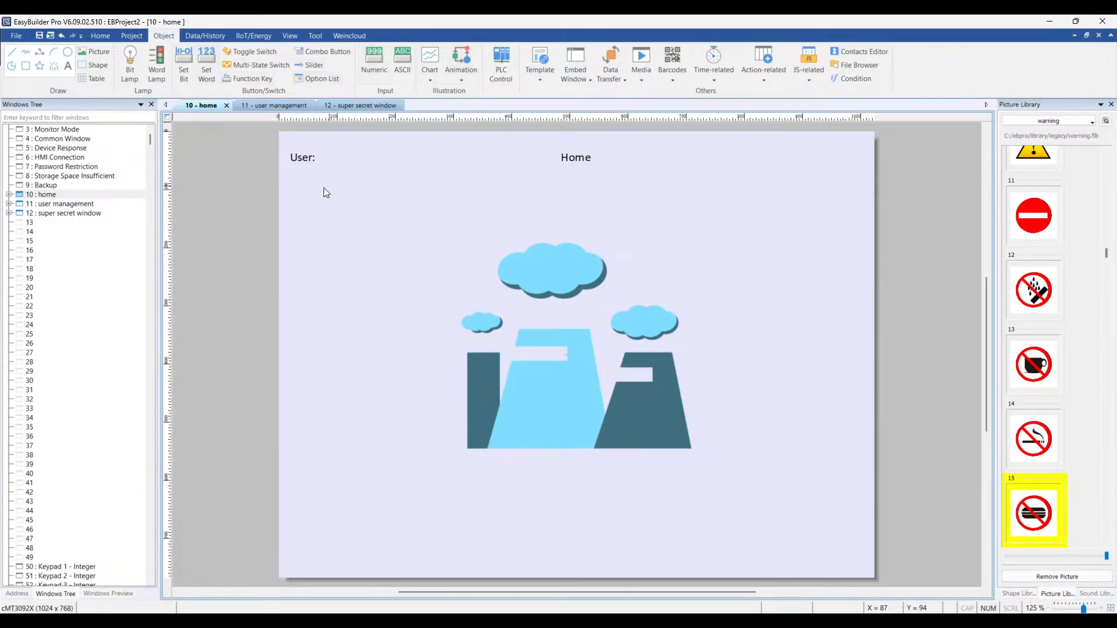
In the system parameters' security settings, replace the user names of user1 and user2 with the two operators' first names.
click(101, 37)
click(88, 73)
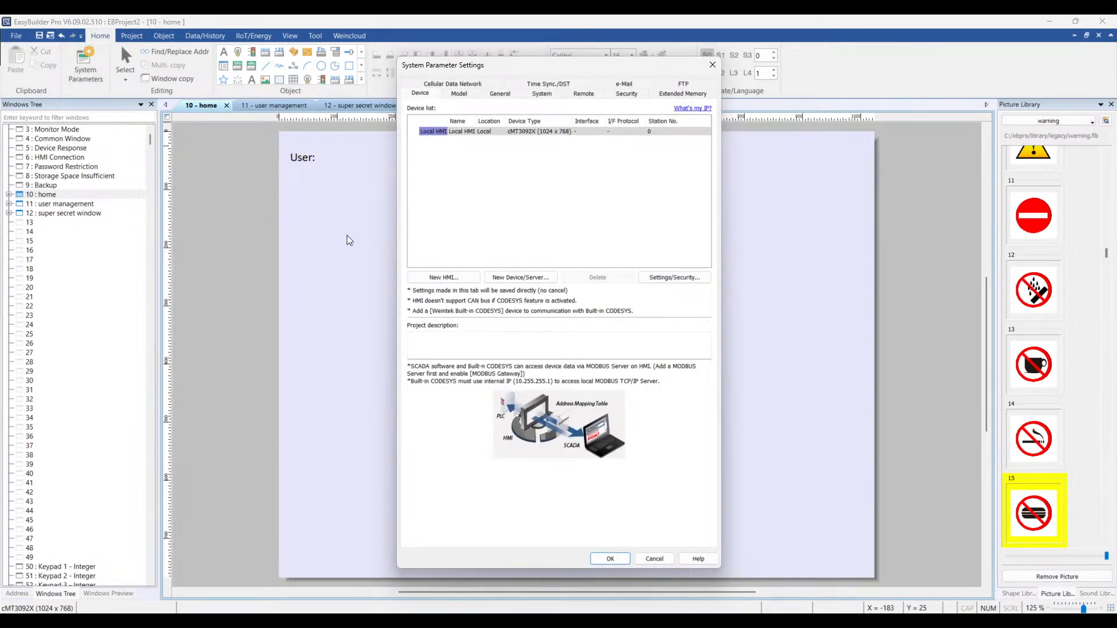
click(627, 94)
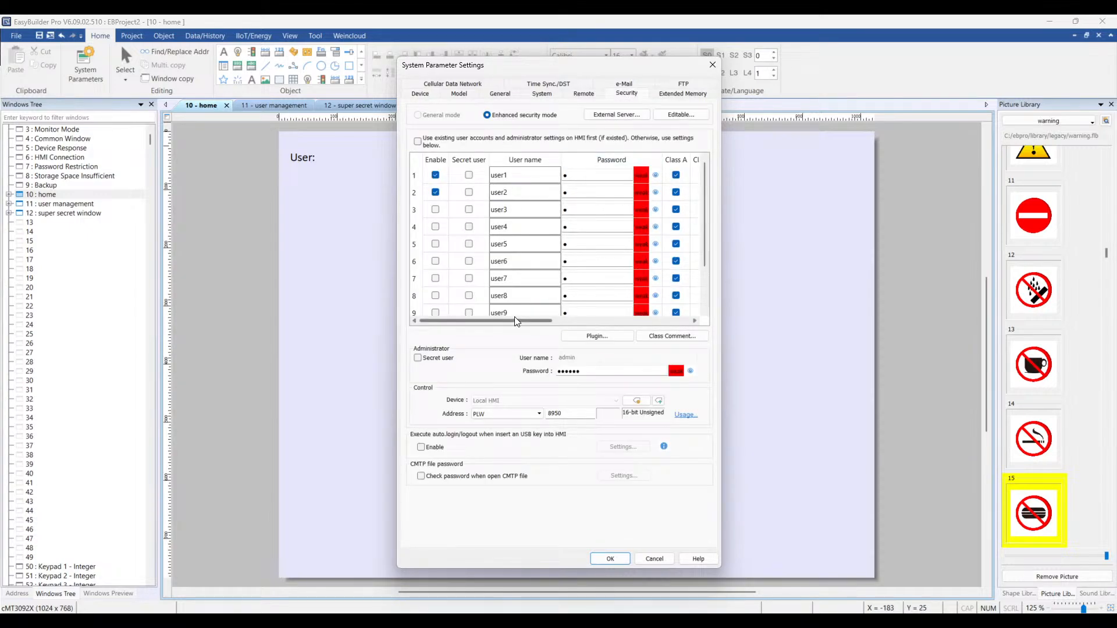
mouse_move(517, 322)
mouse_down()
mouse_move(517, 331)
mouse_move(564, 330)
mouse_move(512, 325)
mouse_up()
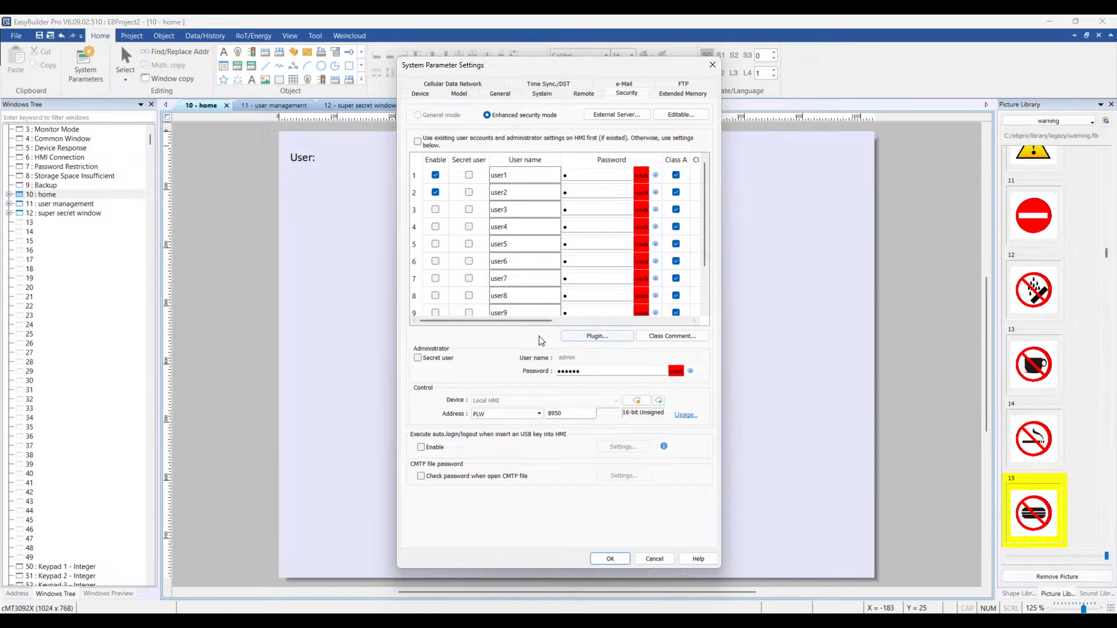
drag(540, 324, 726, 325)
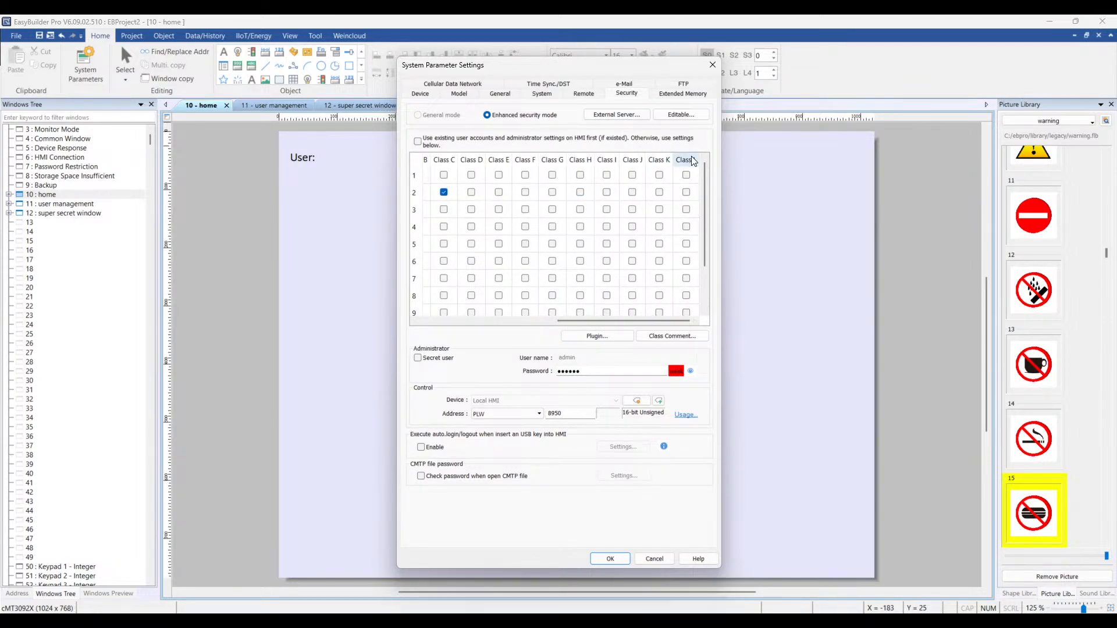
drag(632, 323, 473, 319)
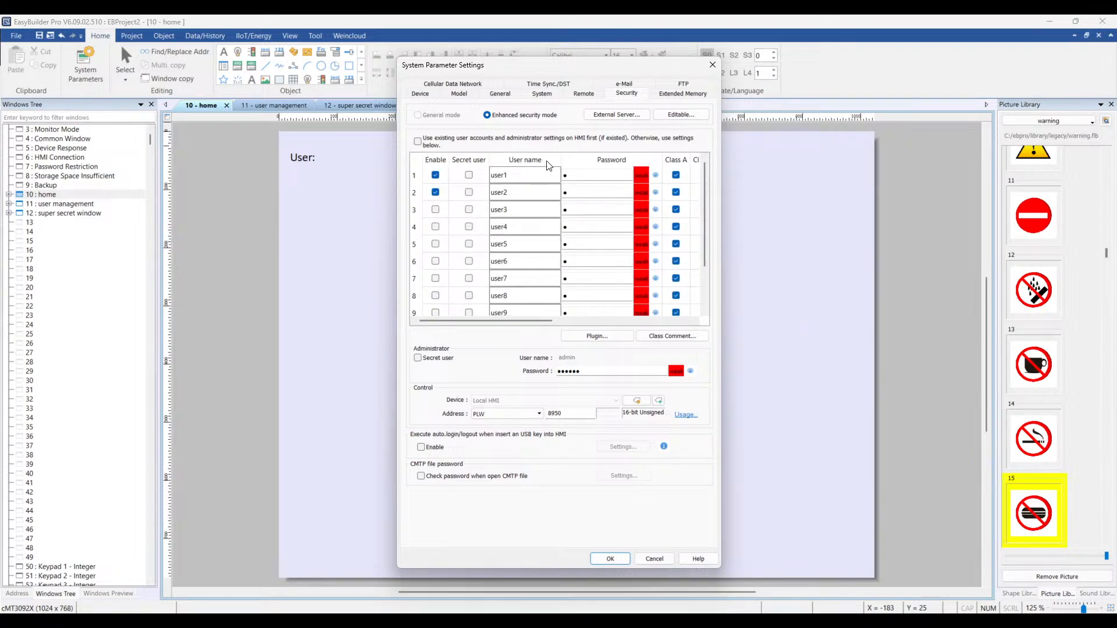
double_click(520, 173)
text(Steve)
double_click(514, 190)
text(Gary)
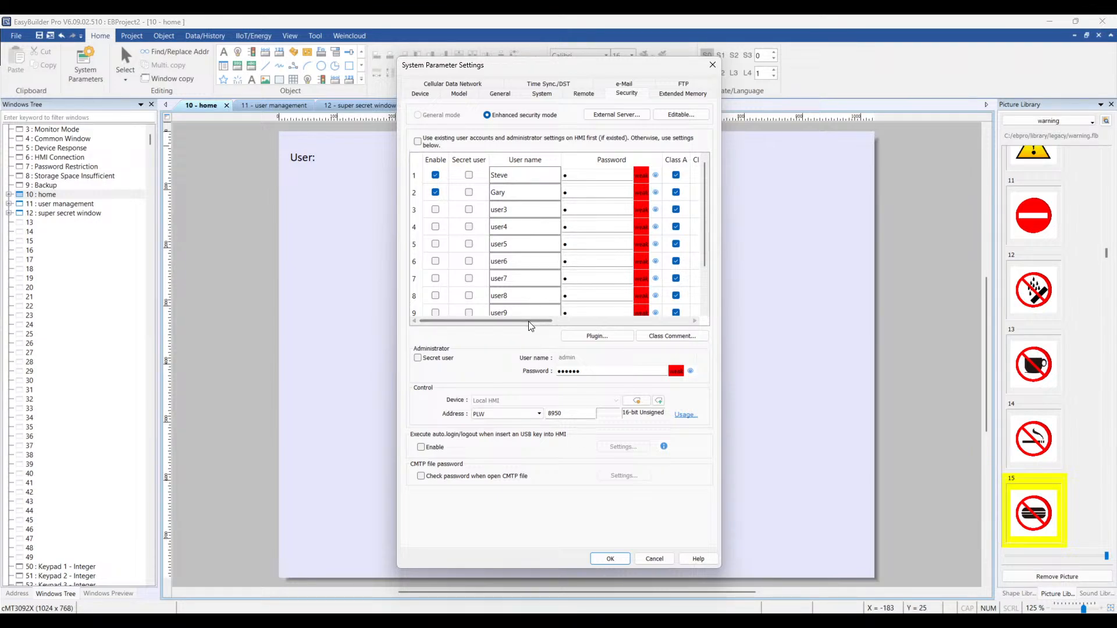
Remove class B from the first user and class C from the second user, and apply the security settings.
drag(530, 321, 566, 321)
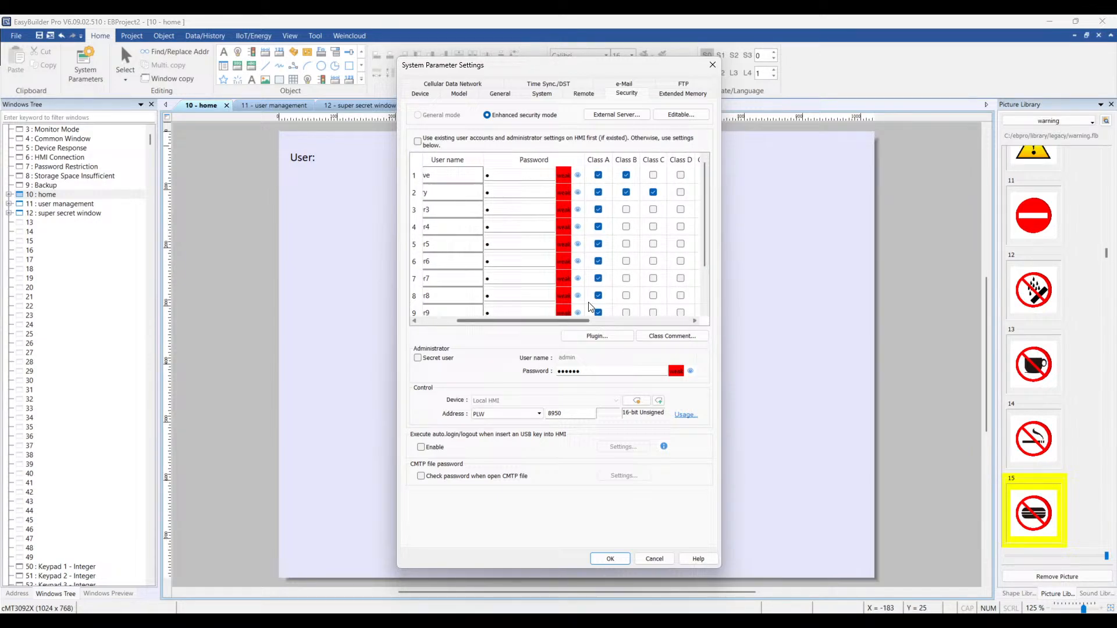
click(626, 175)
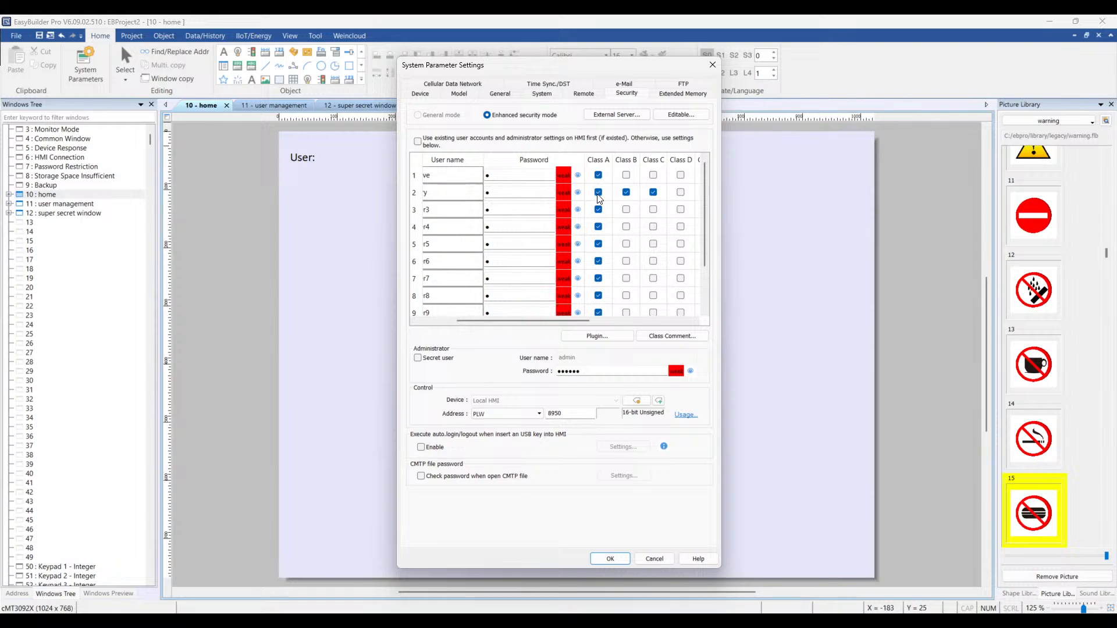
click(653, 192)
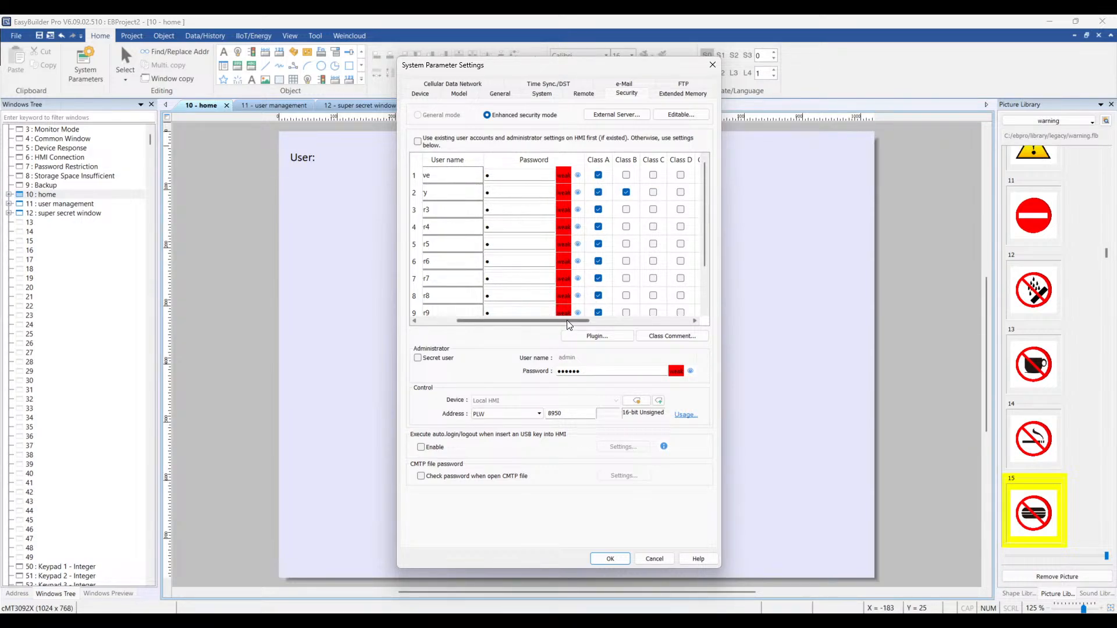
drag(568, 321, 519, 321)
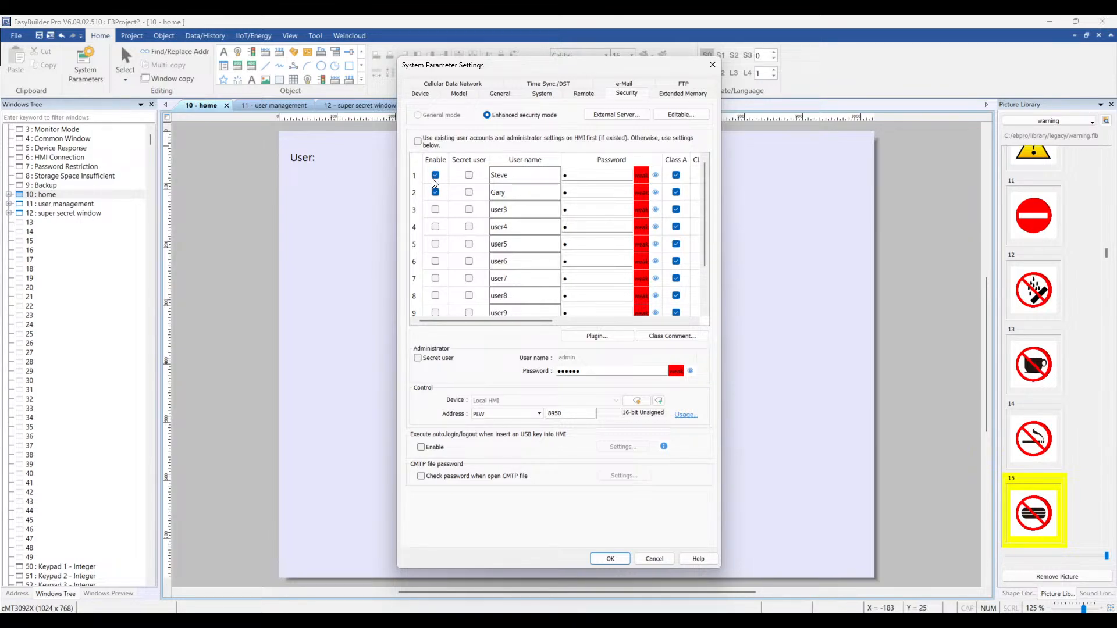
click(607, 560)
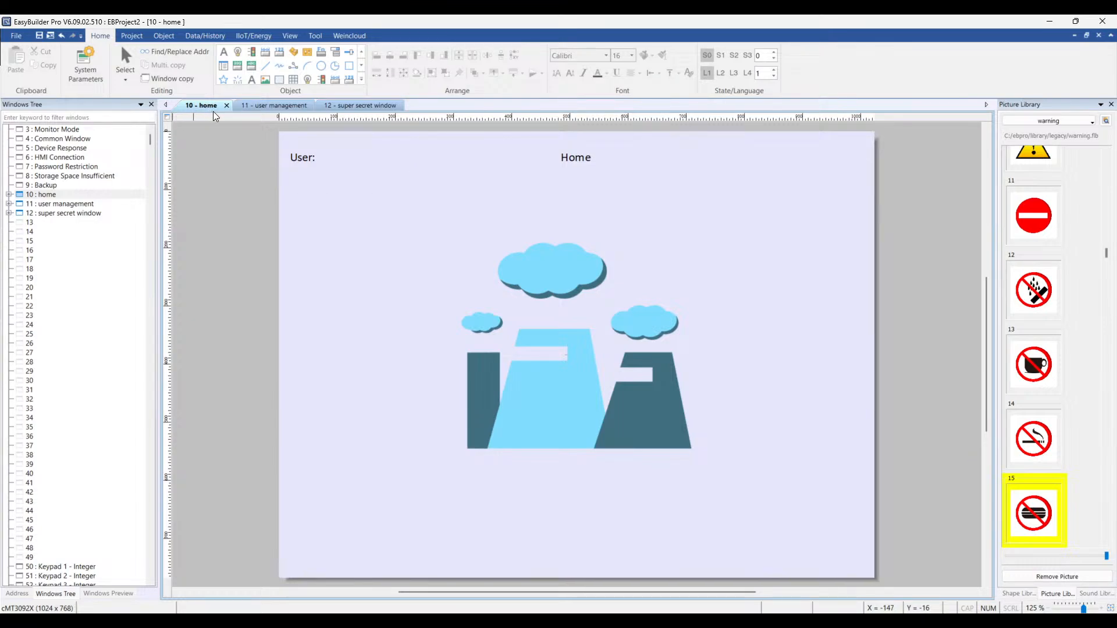
Look over the user management and super secret windows, and return to the home window.
click(269, 107)
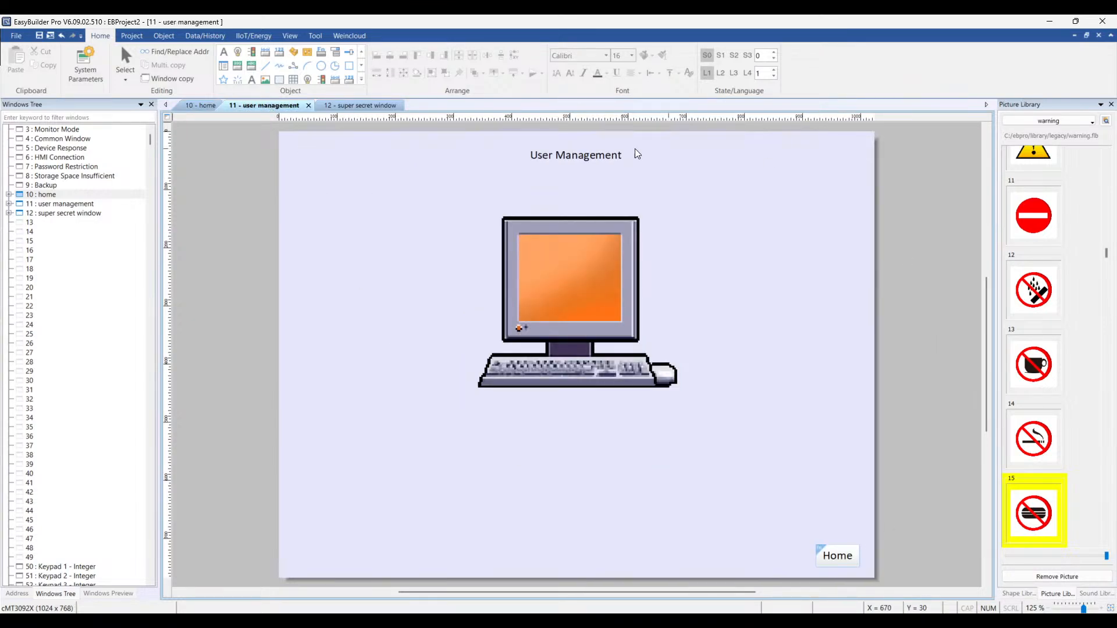
click(364, 107)
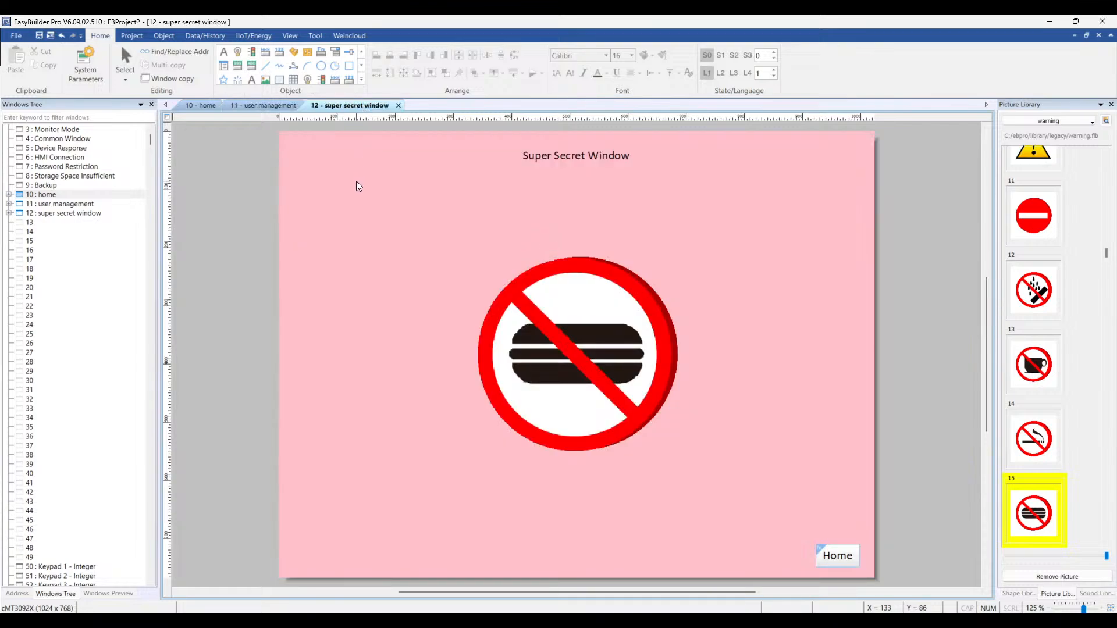
click(267, 107)
click(203, 107)
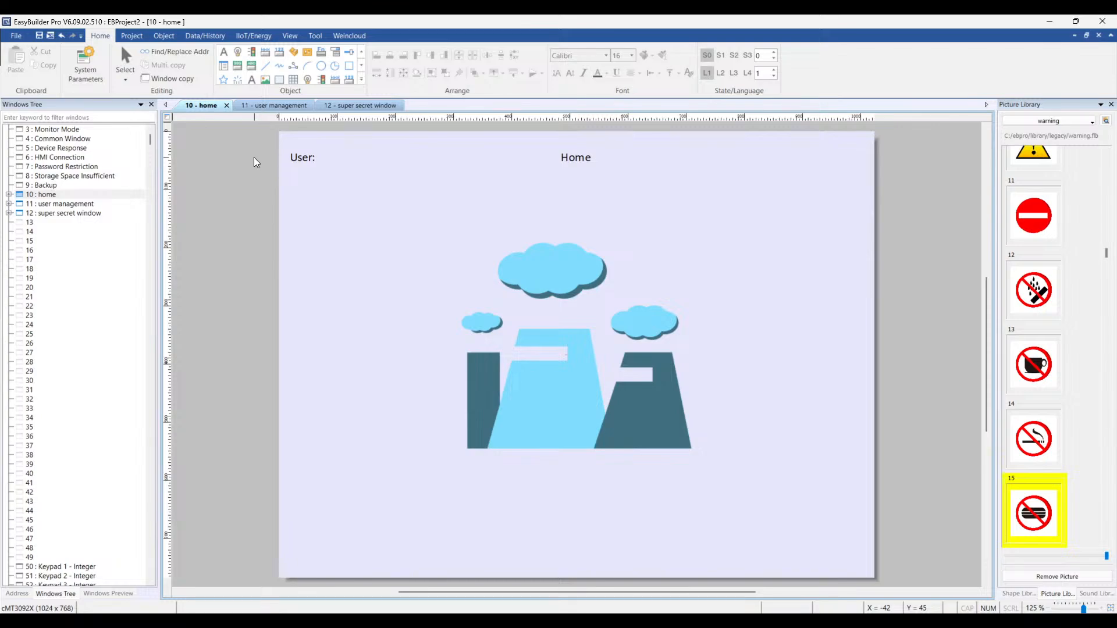
Set up a new function key that changes the full-screen window to 11 user management, restricted to class B and invisible while protected.
click(162, 38)
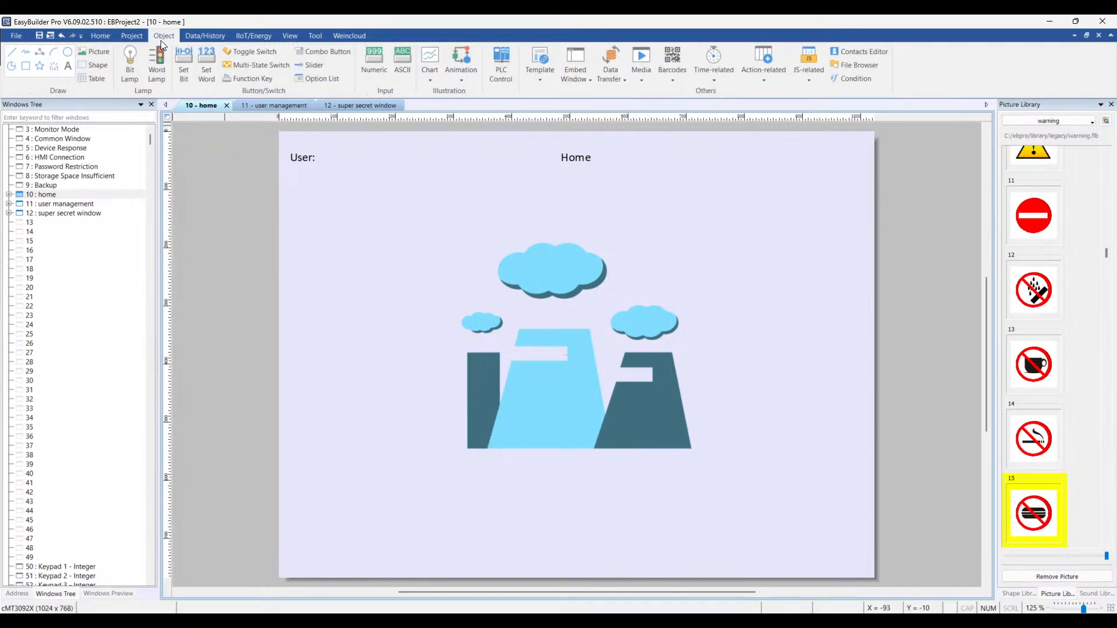
click(238, 81)
drag(488, 116, 377, 158)
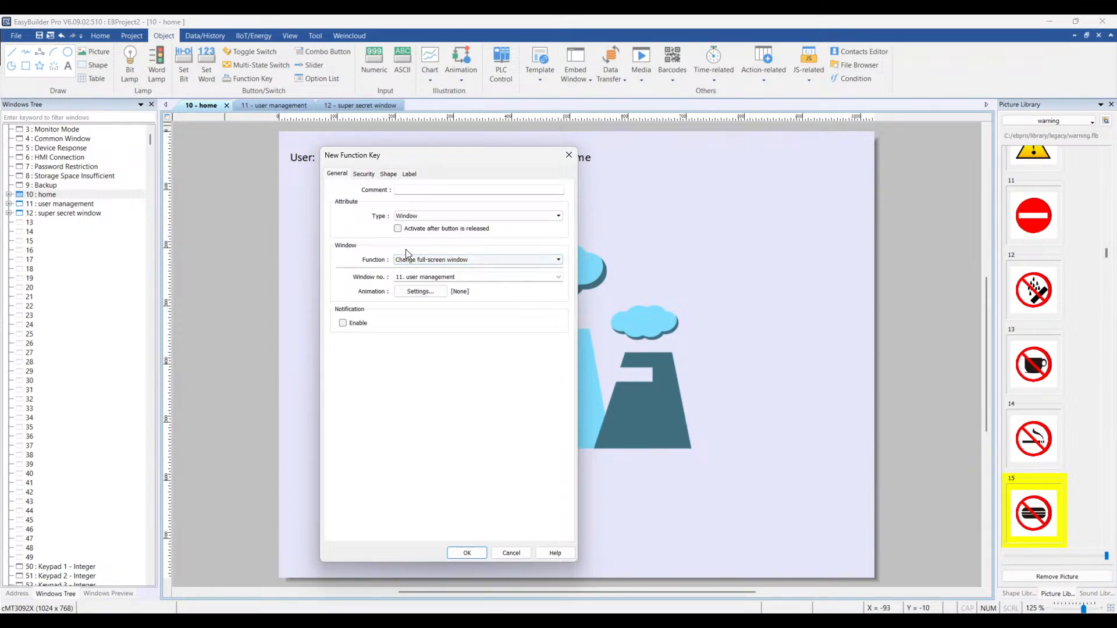
click(365, 174)
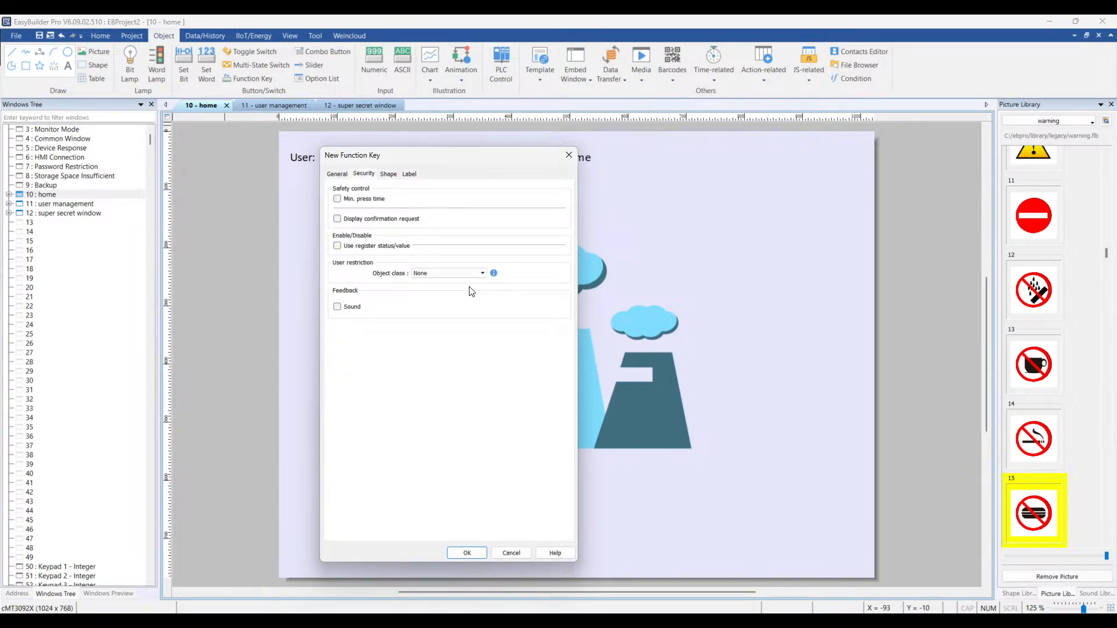
click(482, 274)
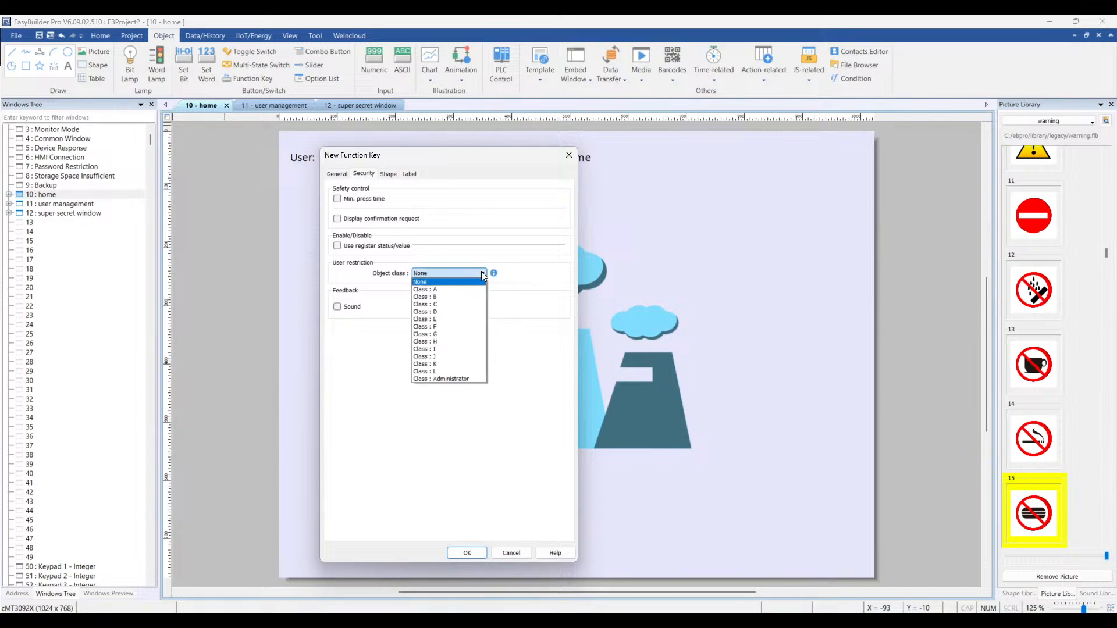
click(456, 296)
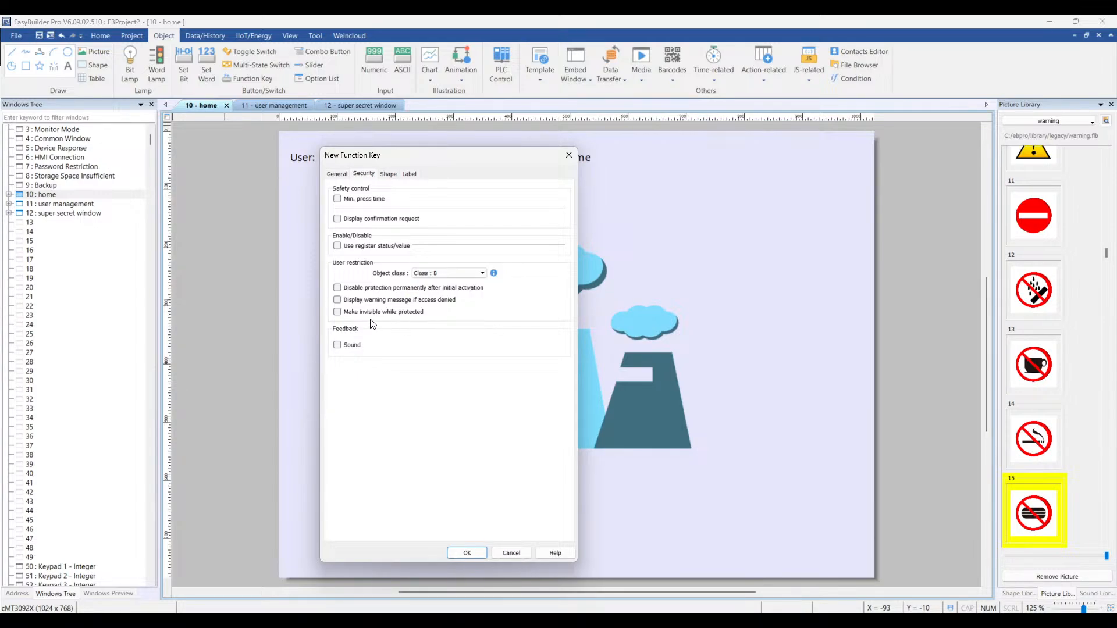
click(338, 313)
Label the function key "User Management" and place it in the lower-left corner of the home screen.
click(408, 174)
click(358, 209)
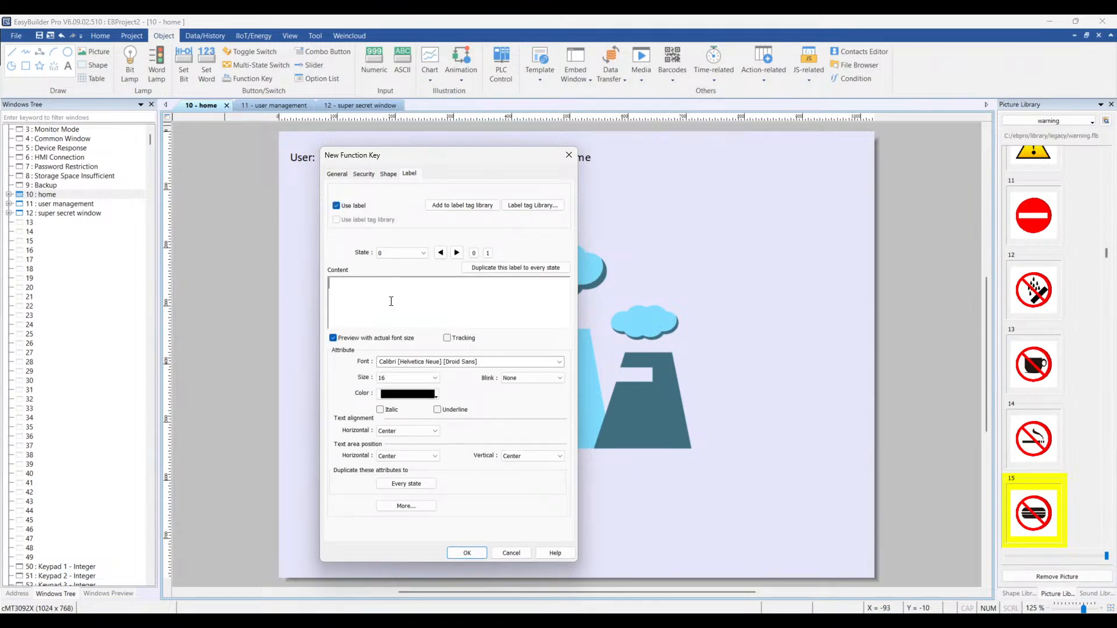
text(User Management)
click(466, 552)
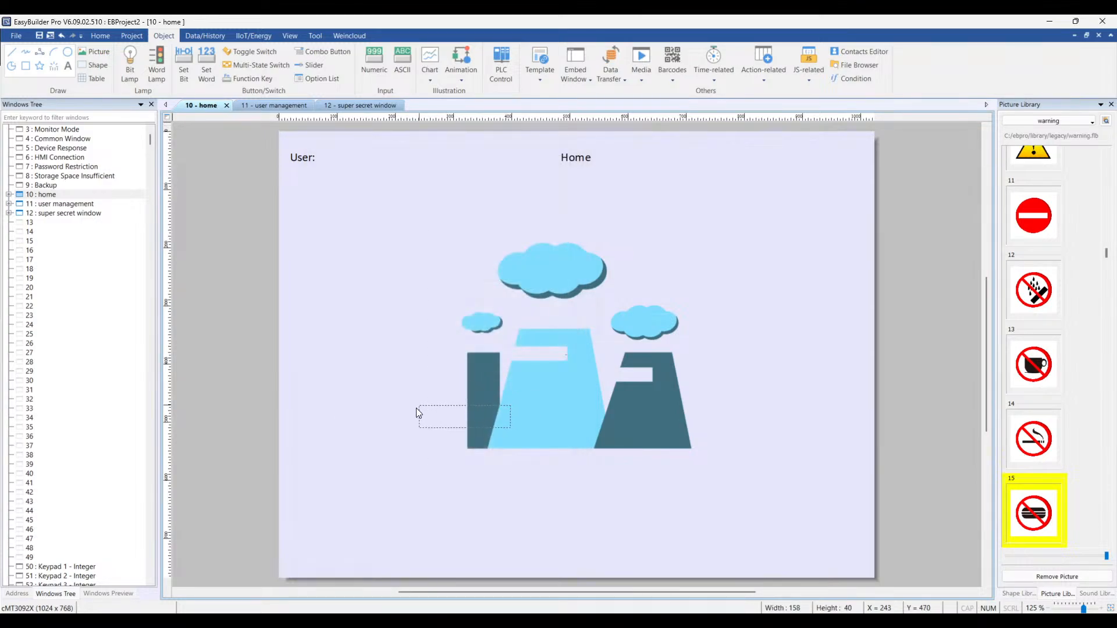
click(297, 539)
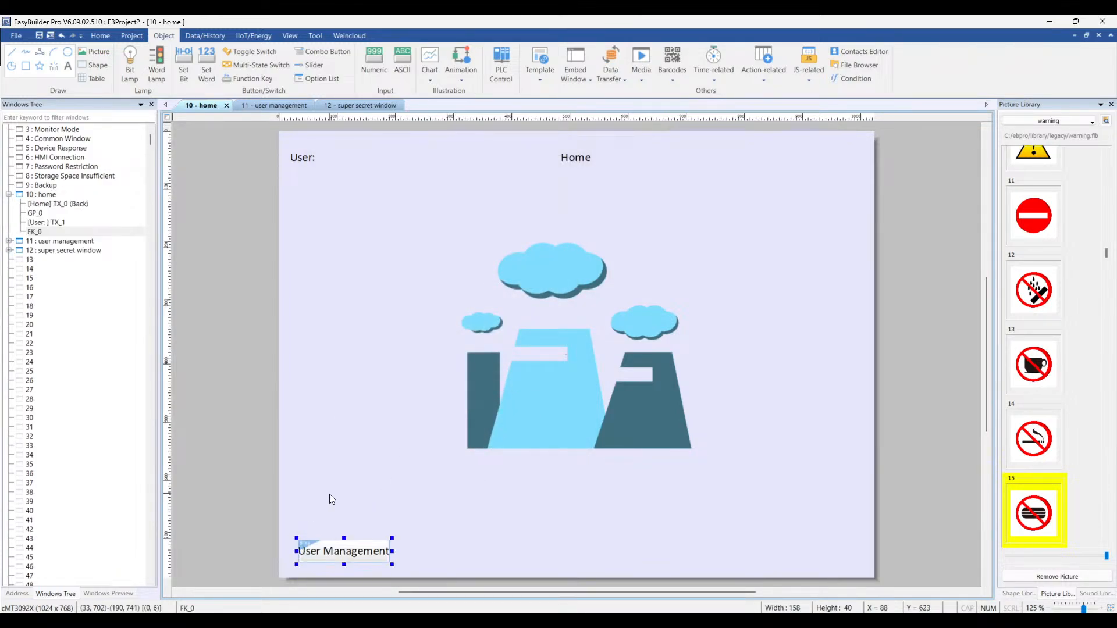
Set up a second function key that opens window 12 super secret window, restricted to class B and invisible while protected.
click(250, 82)
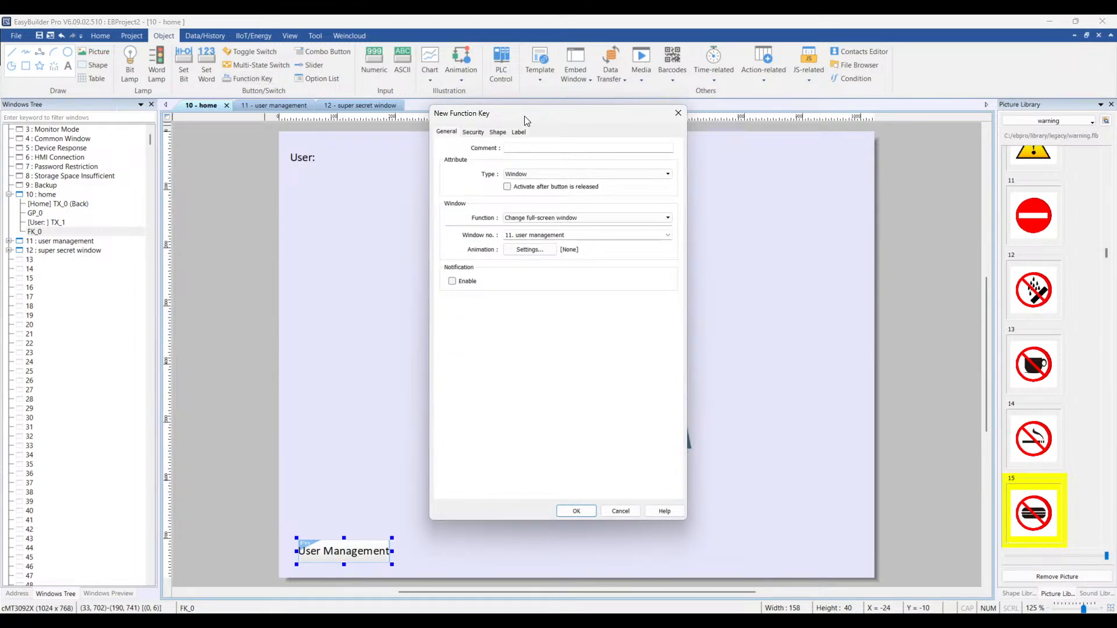
drag(525, 117, 508, 165)
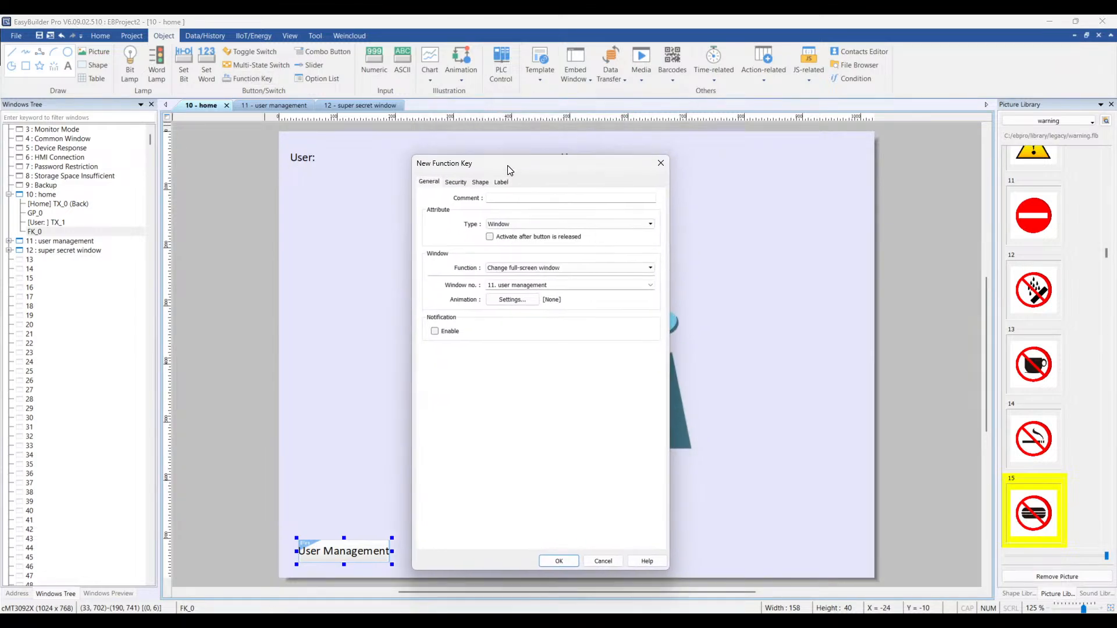
click(651, 284)
click(620, 304)
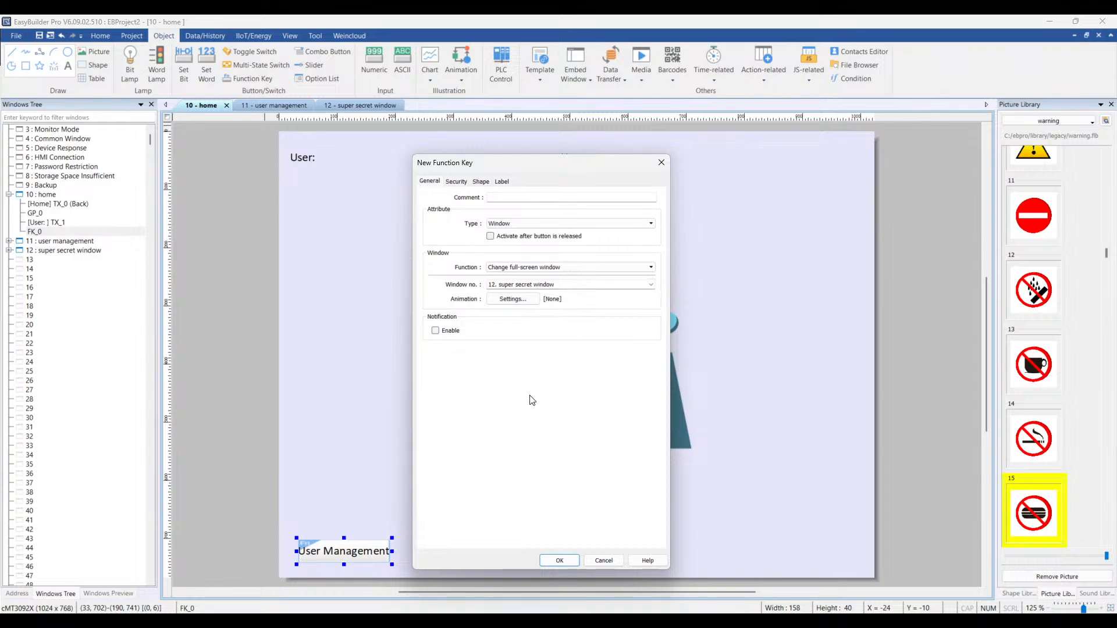
click(463, 183)
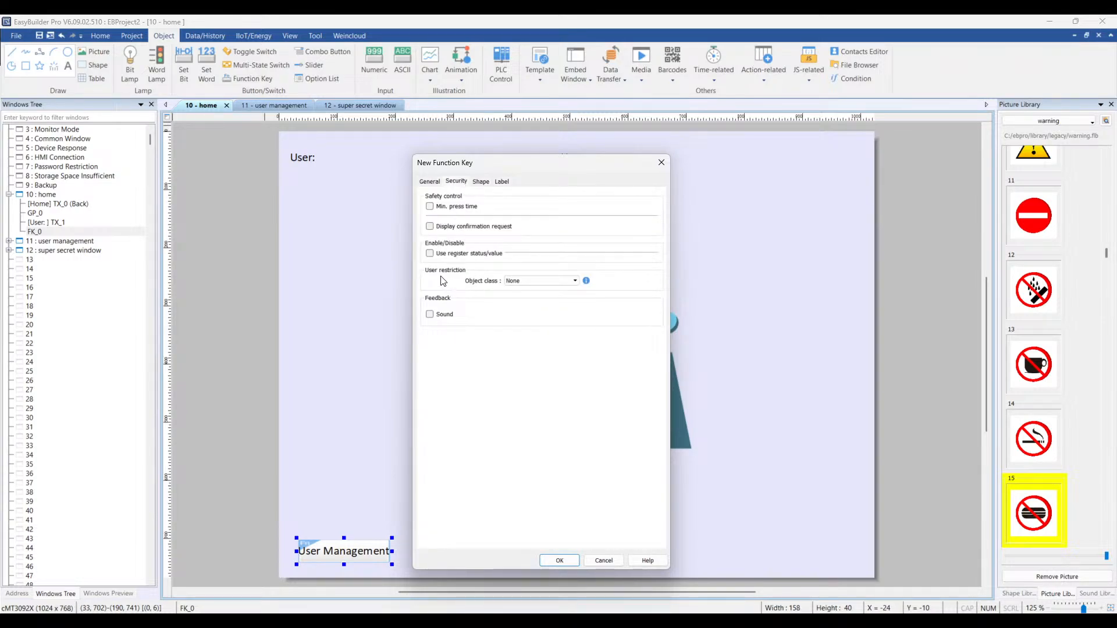
click(575, 280)
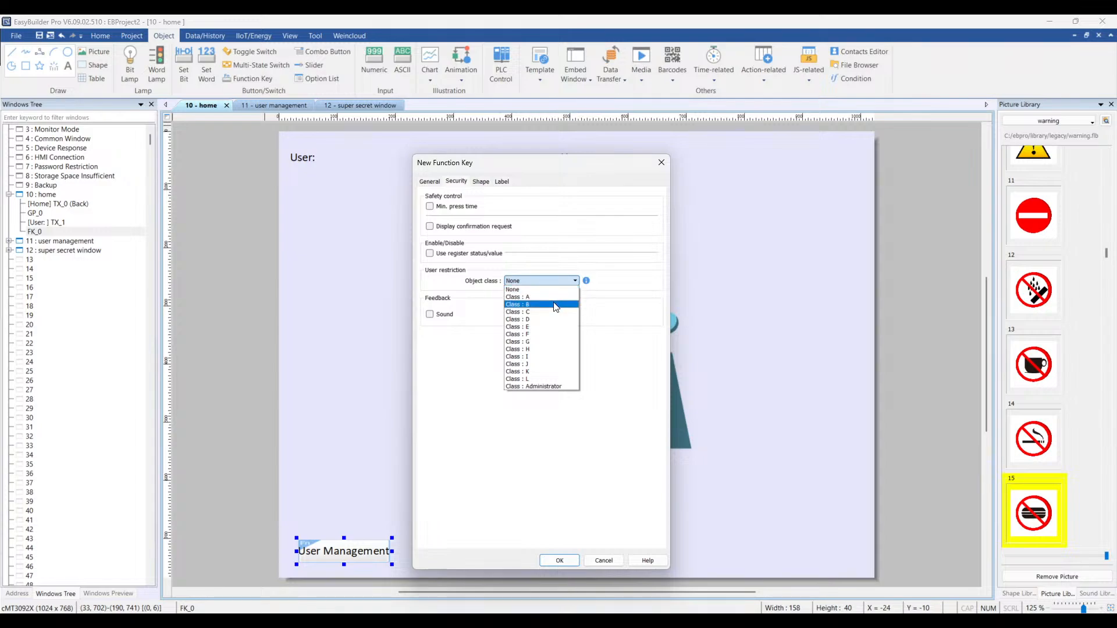
click(555, 305)
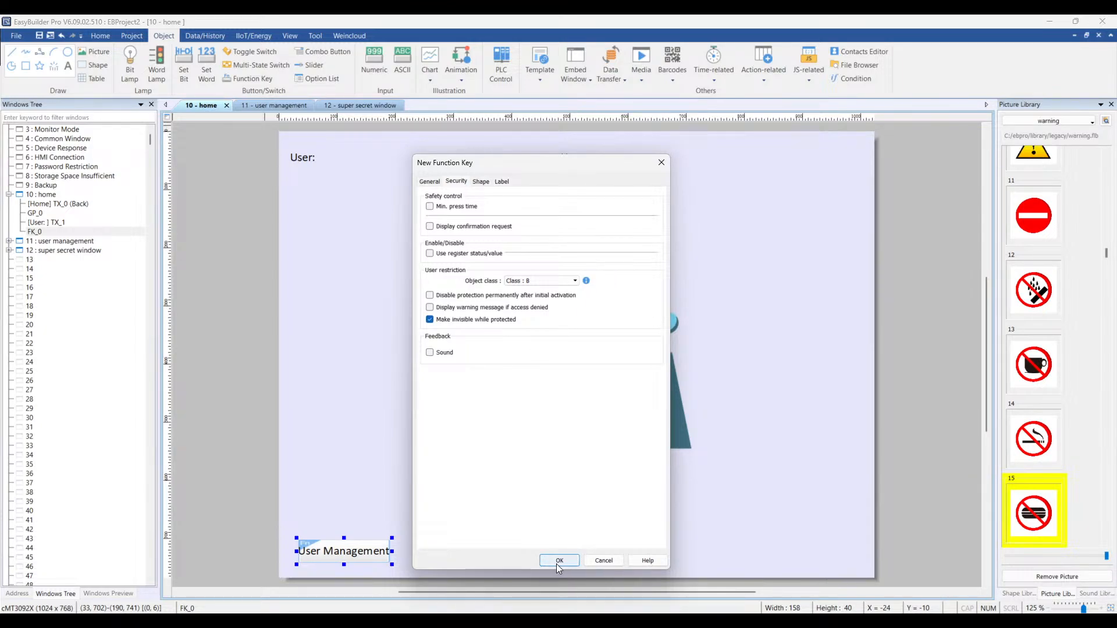
Label the second function key "Top secret" and place it in the lower-right corner of the home screen.
click(502, 181)
drag(526, 296, 430, 279)
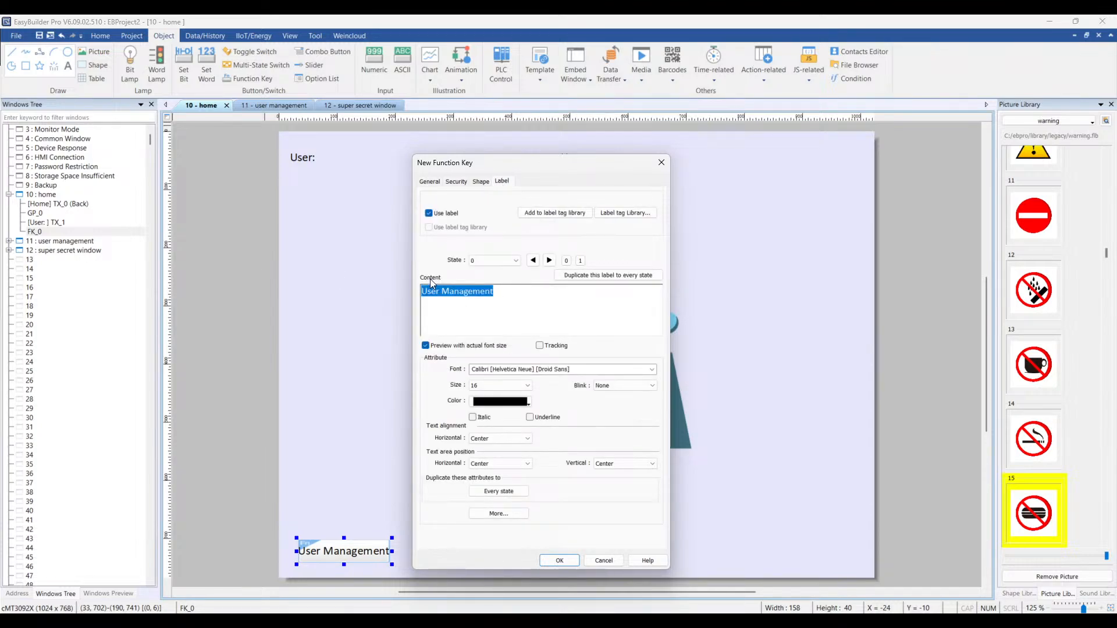
text(Top secret)
click(559, 561)
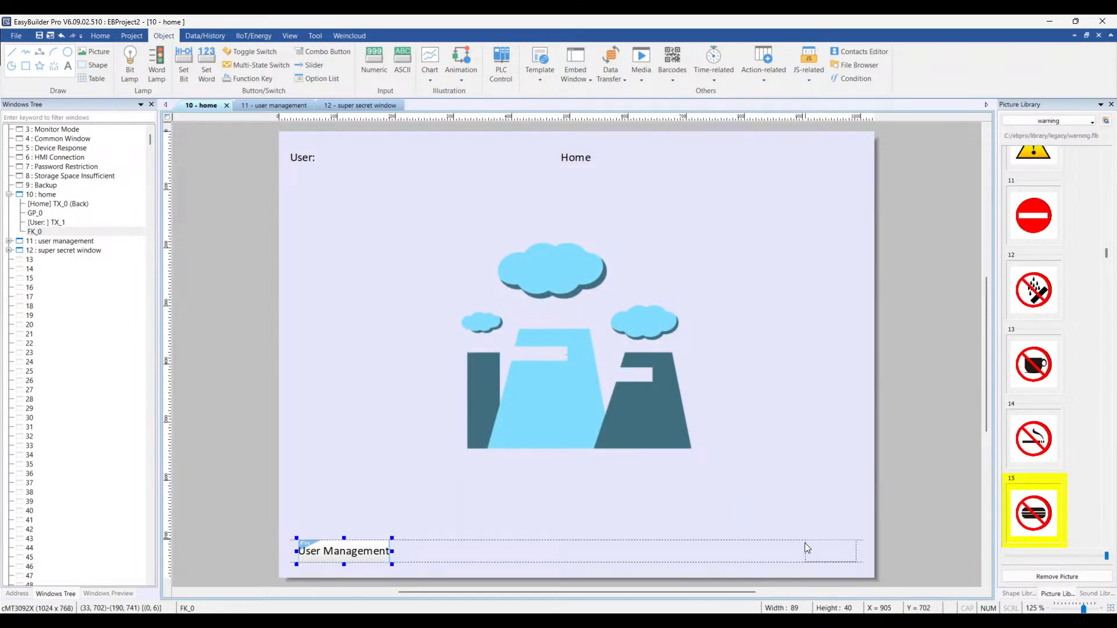
click(804, 542)
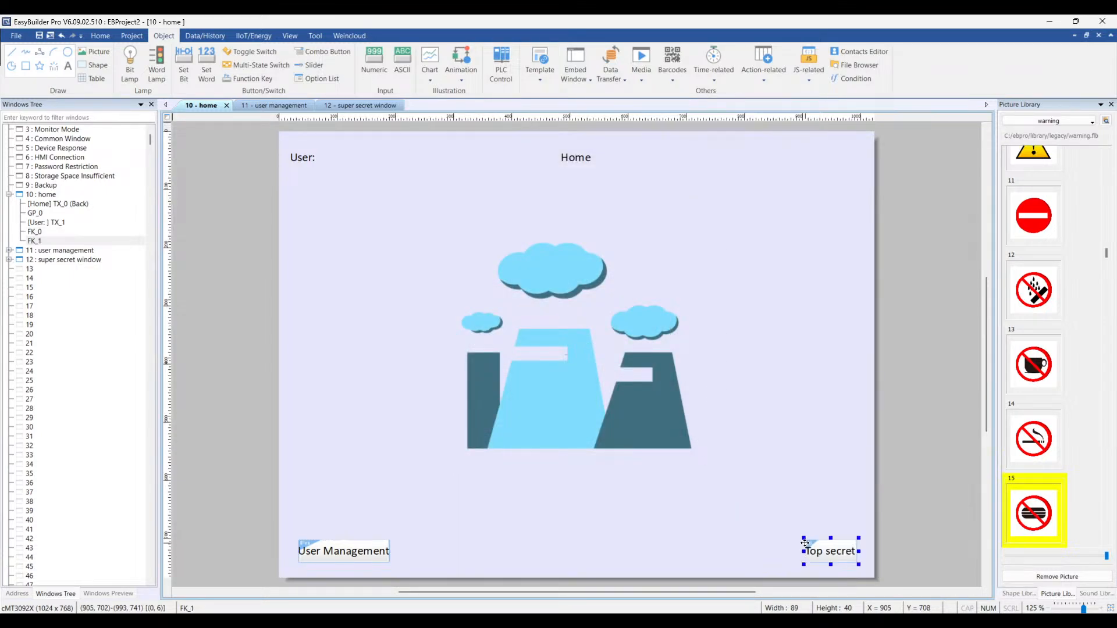
click(388, 382)
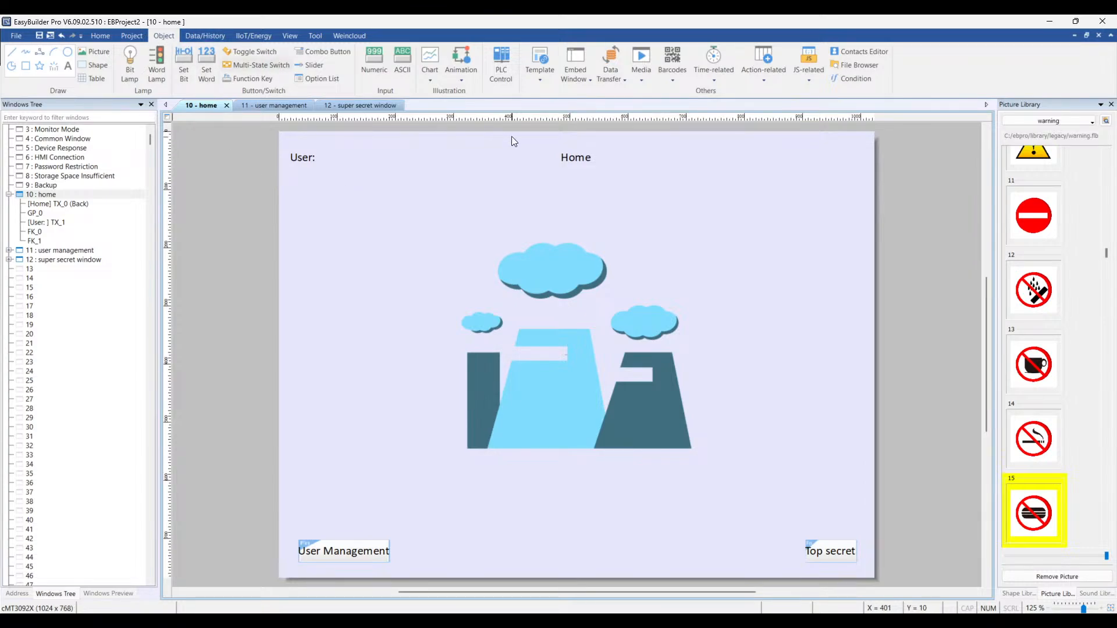
Create a new ASCII object reading the Local HMI system tag LW-10754 (8 words) : current user name, with the word count set to 8.
click(401, 78)
click(440, 205)
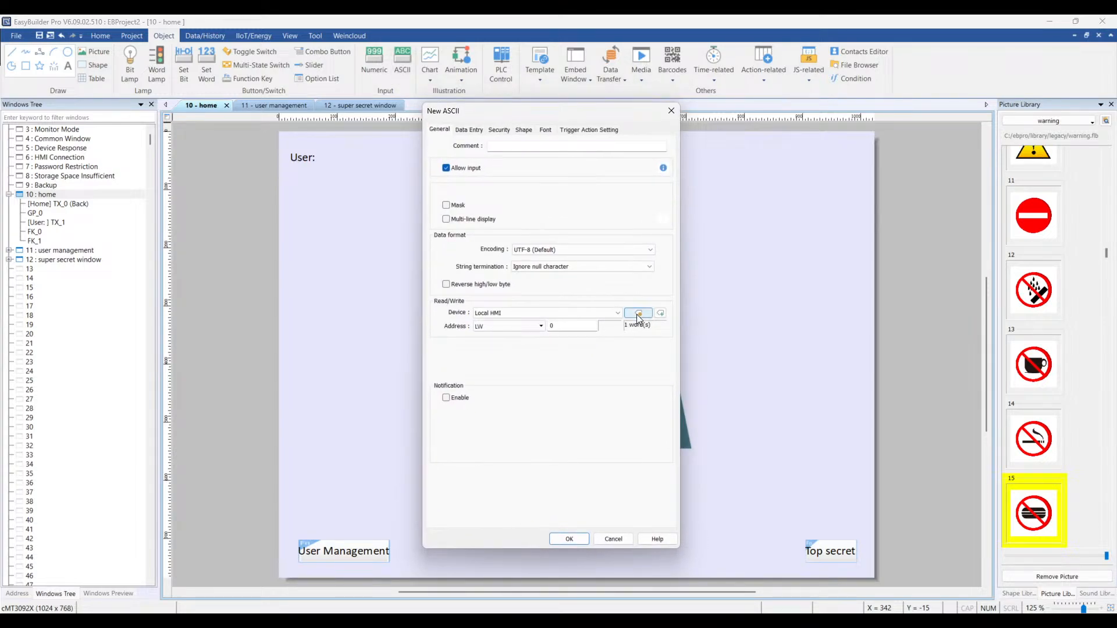
click(638, 314)
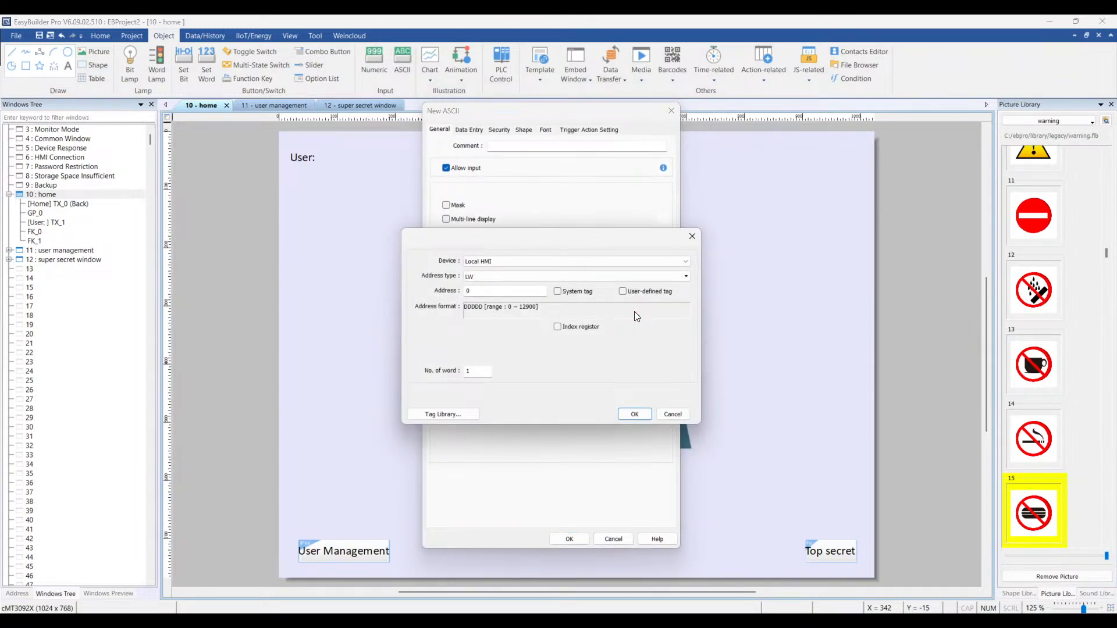
click(557, 292)
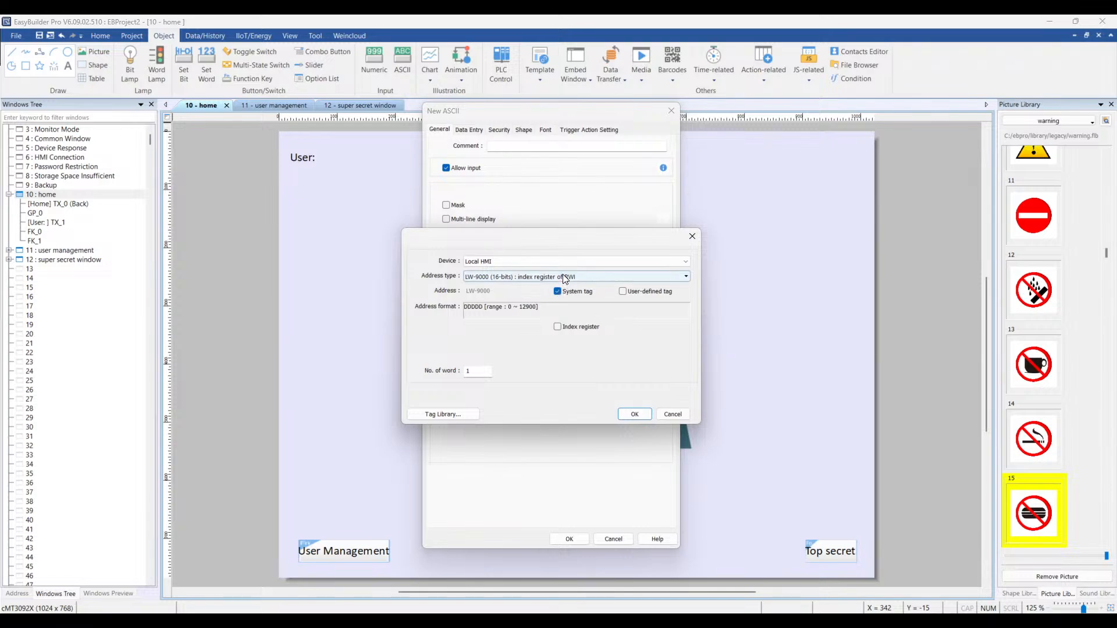
click(560, 276)
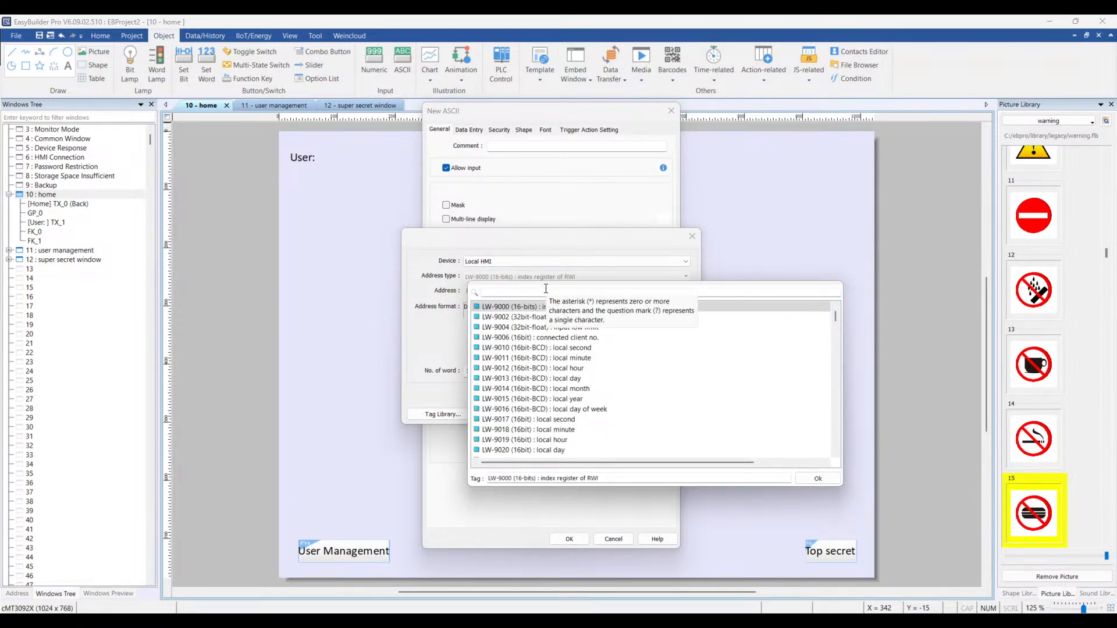
text(current)
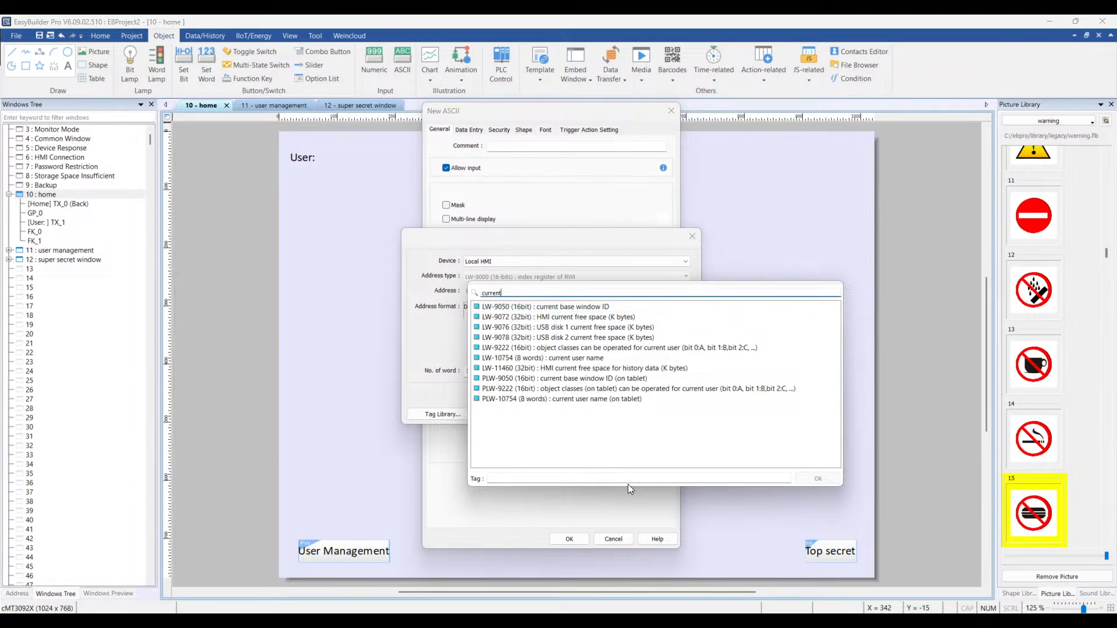
click(588, 358)
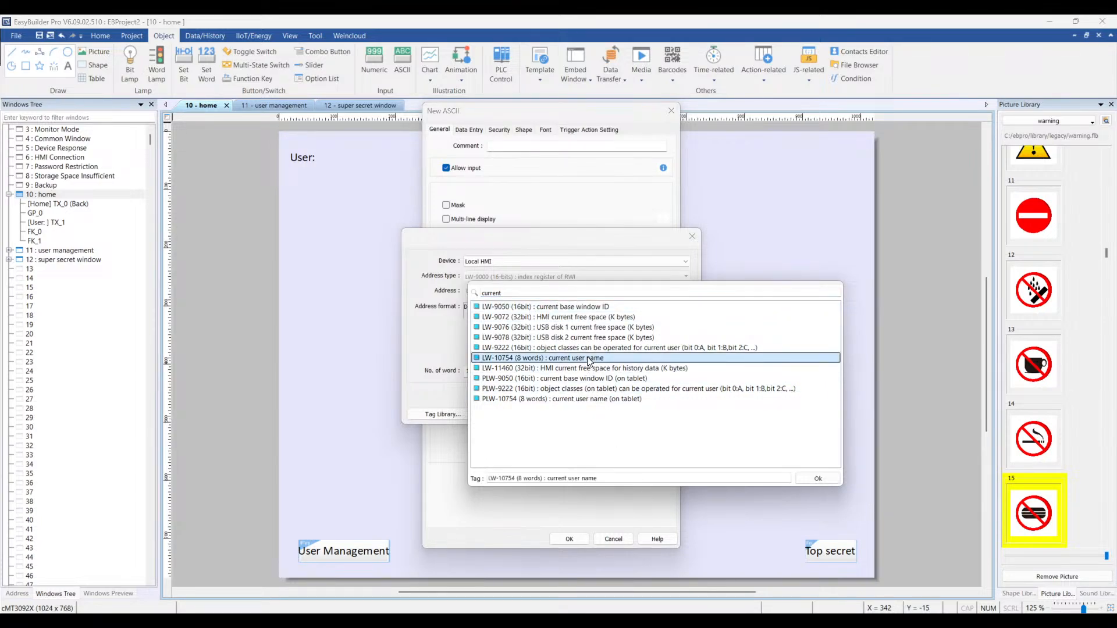
double_click(574, 358)
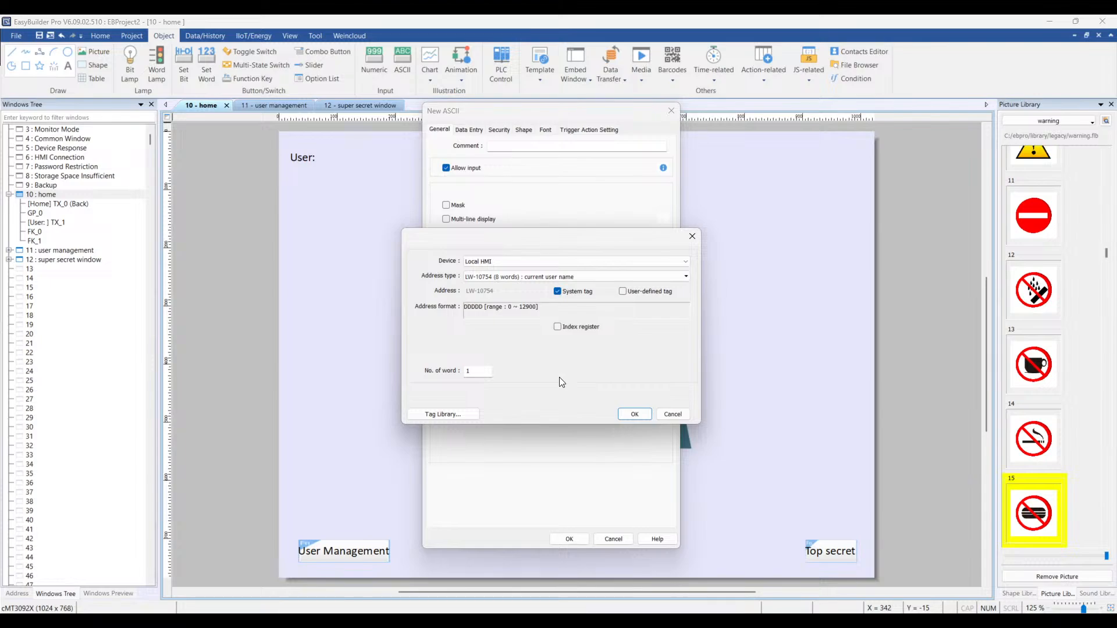
double_click(480, 371)
text(8)
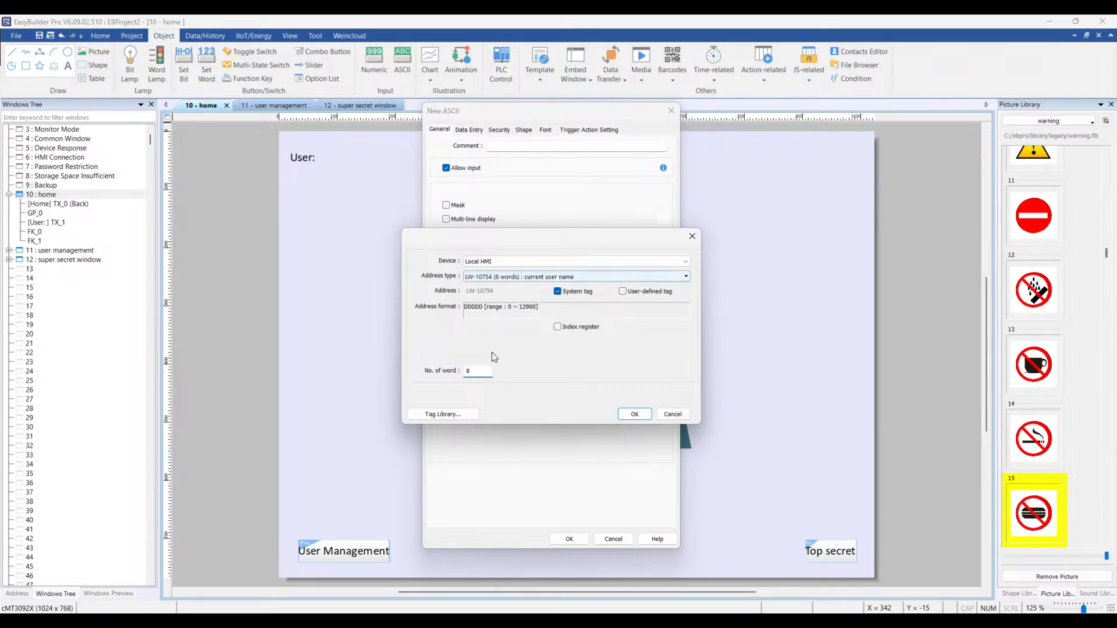
click(634, 414)
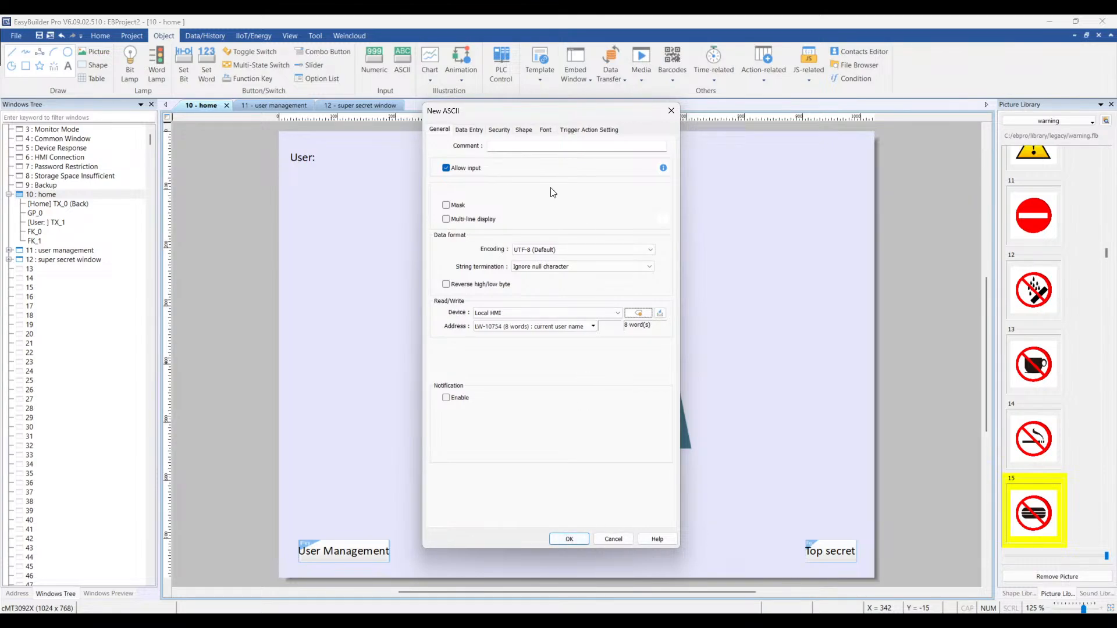
Turn off the picture for the ASCII object and place it beside the User: text on the home window.
click(525, 130)
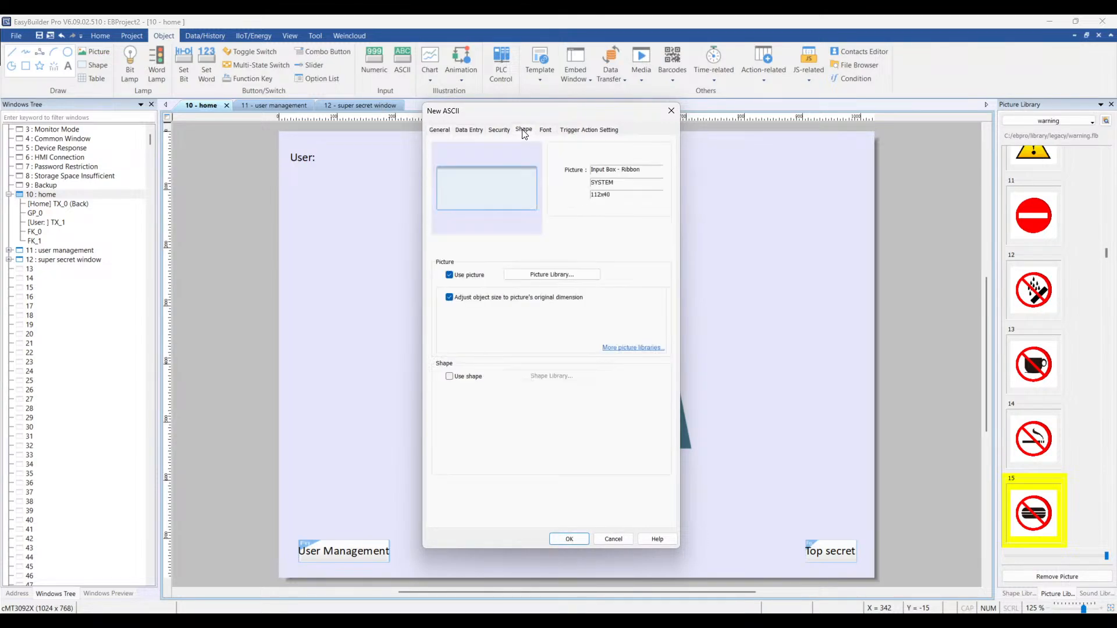
click(449, 274)
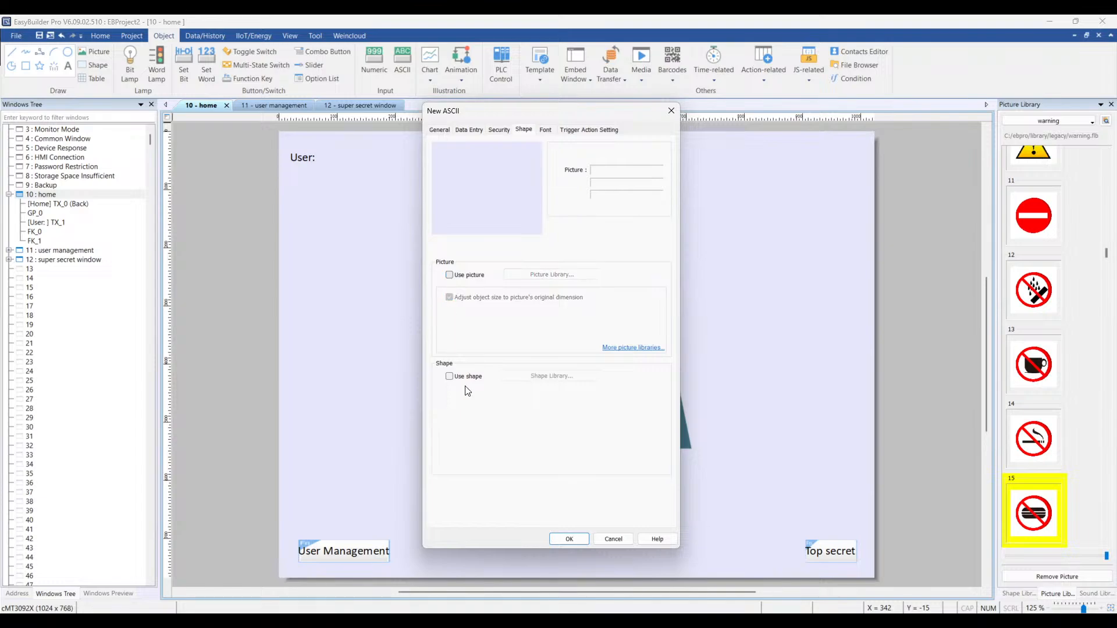
click(559, 538)
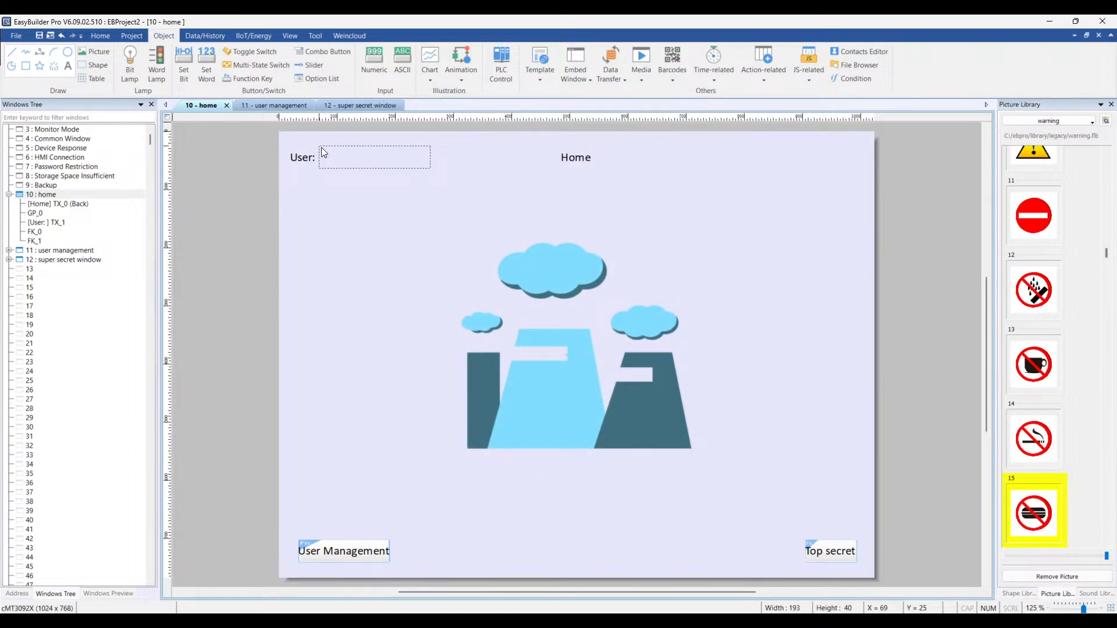
click(321, 147)
click(361, 217)
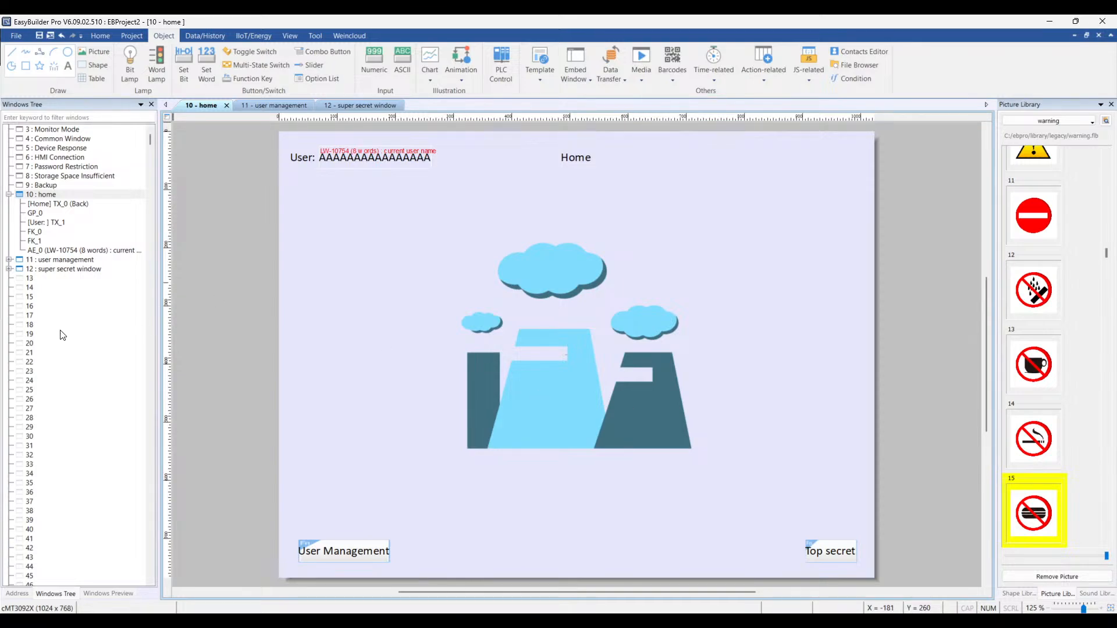
View the built-in window 70 Login & Logout, close it, and return to the home window.
scroll(62, 335, down, 16)
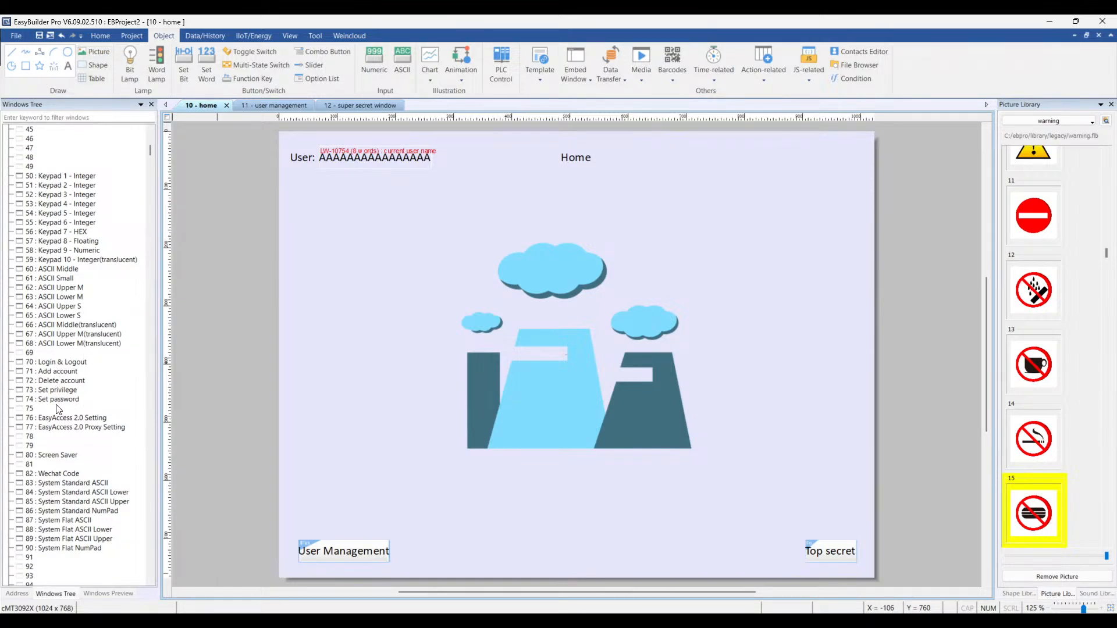
double_click(60, 361)
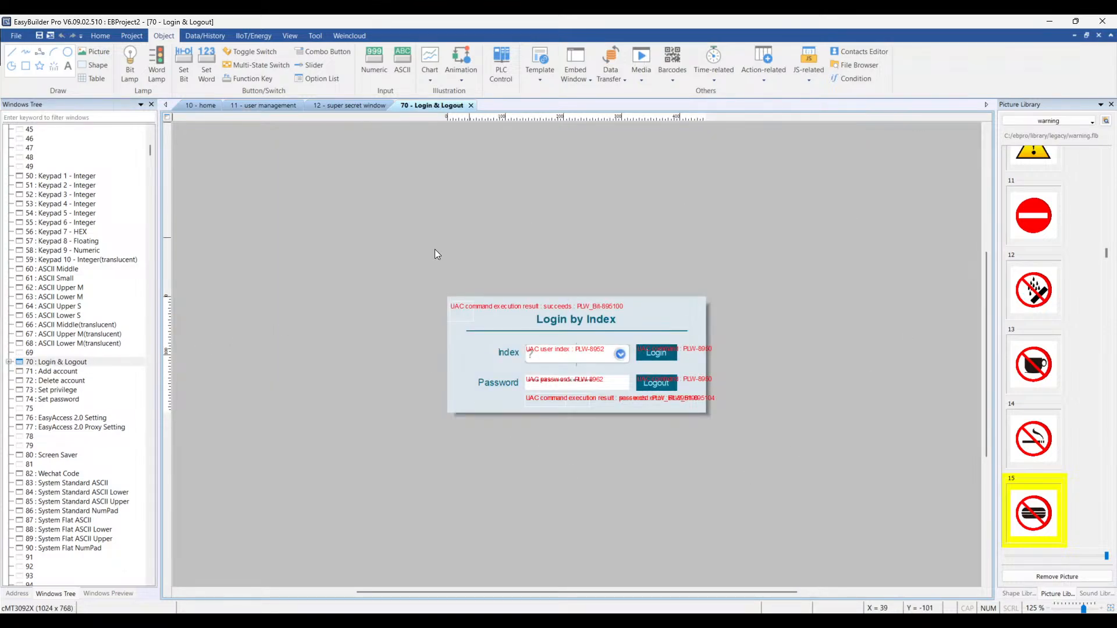
click(471, 105)
click(204, 103)
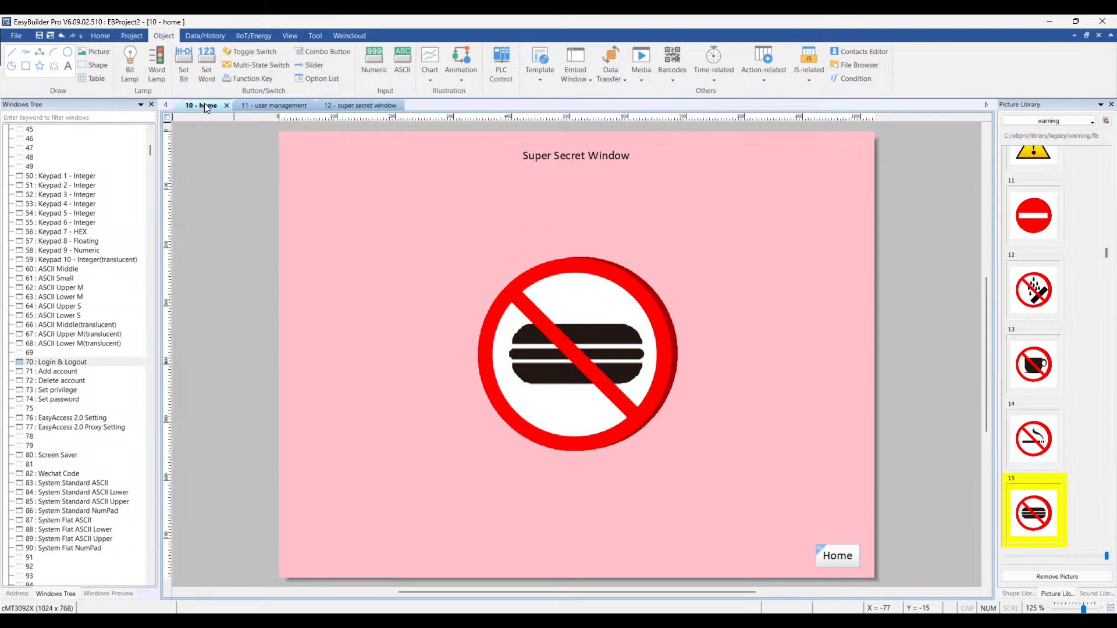
Set up a new function key that displays window 70 Login & Logout as a popup window.
click(239, 80)
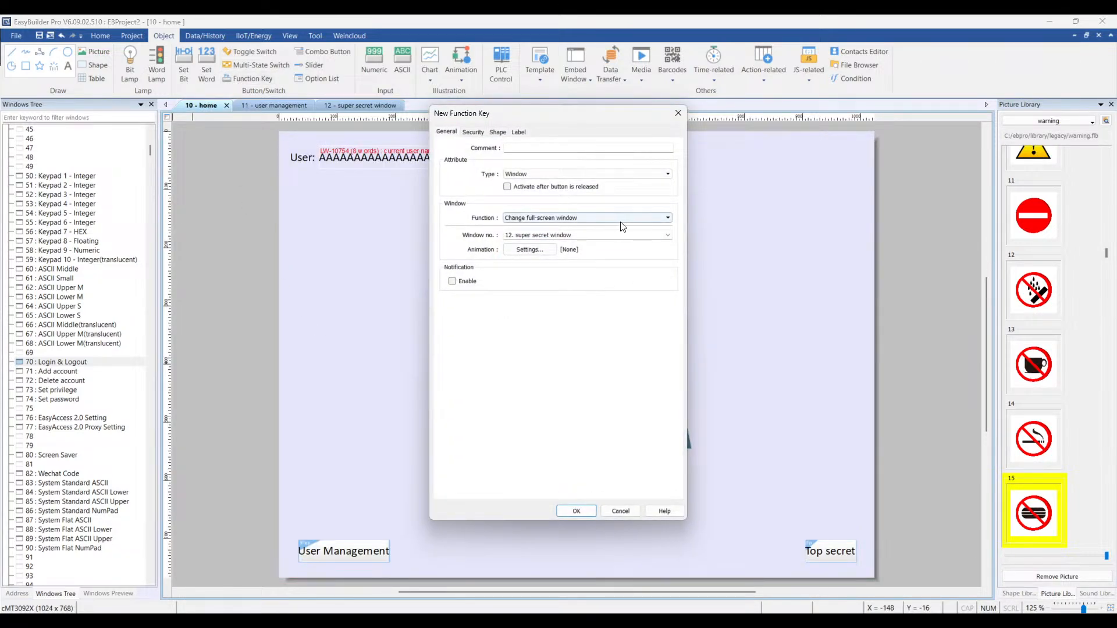
click(650, 219)
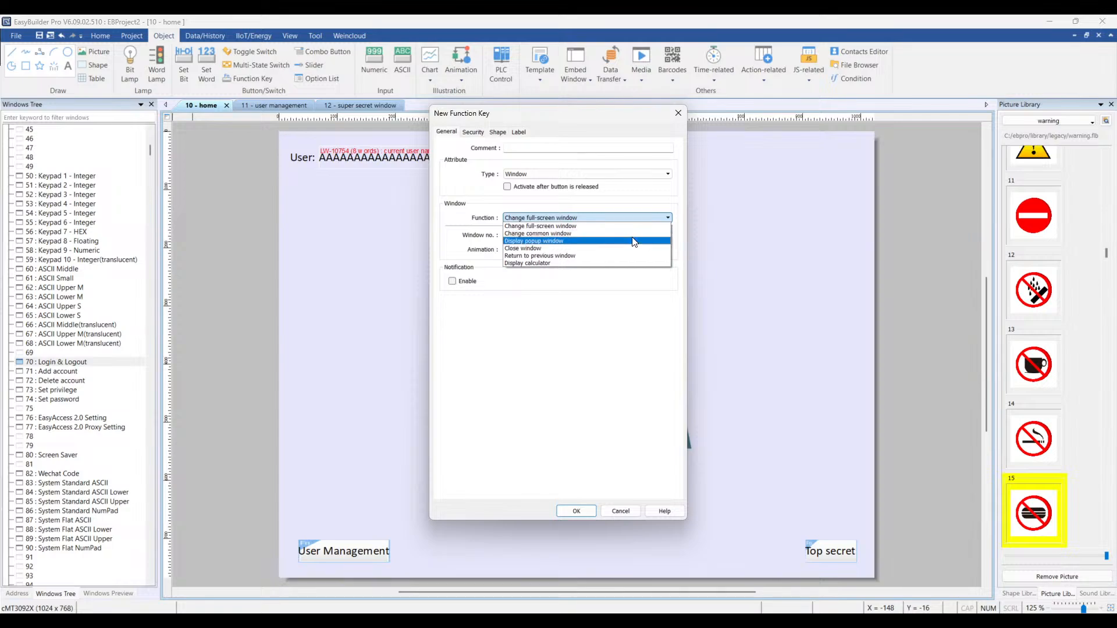
click(635, 241)
click(668, 235)
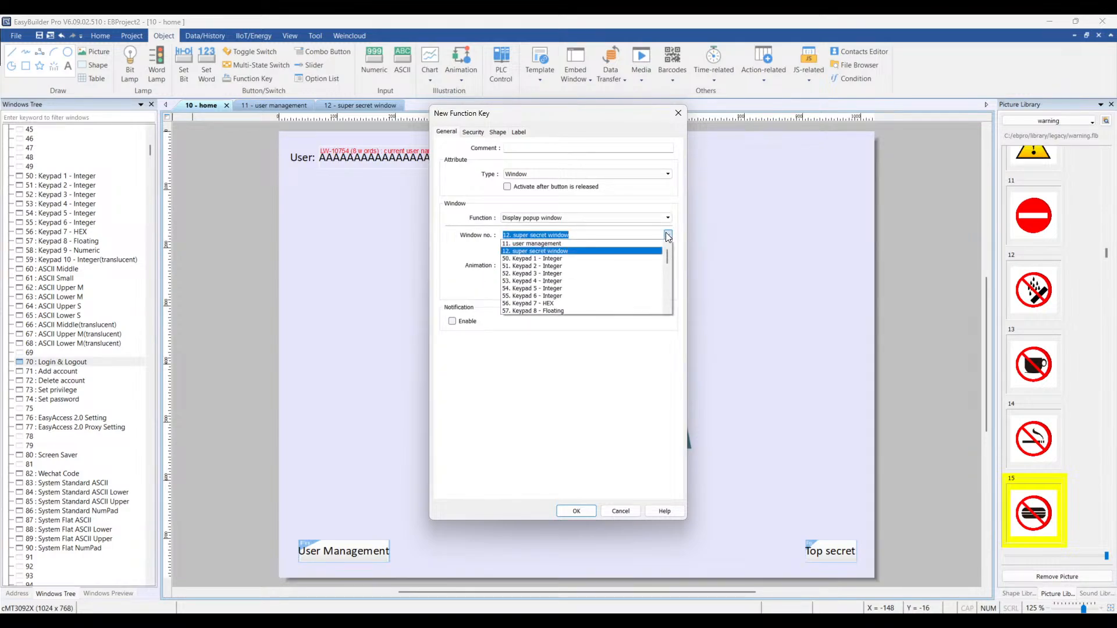
scroll(614, 289, down, 10)
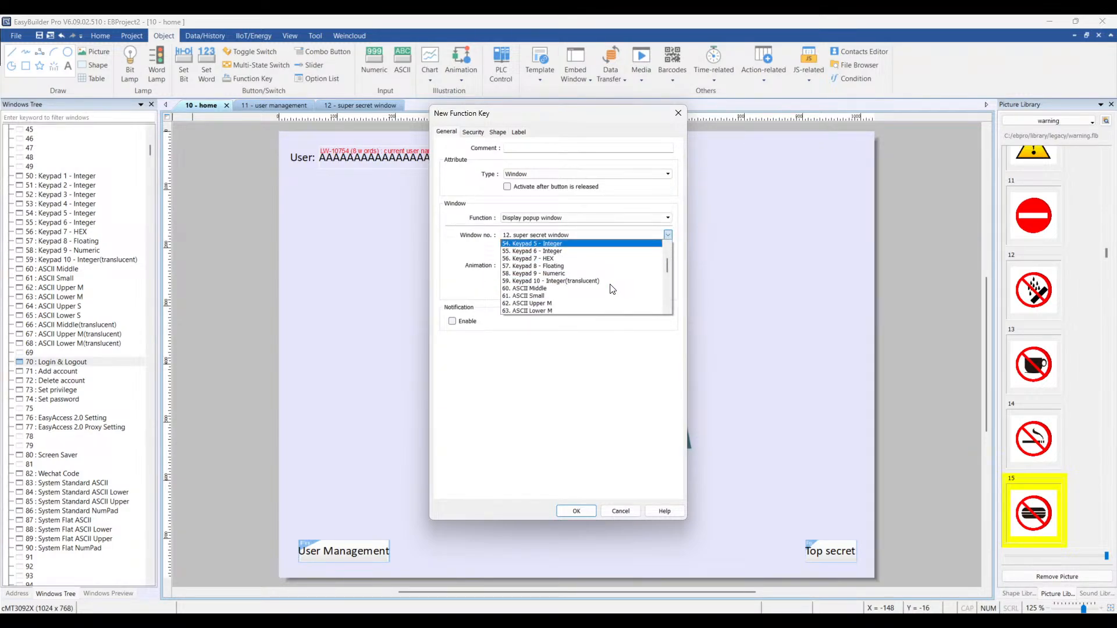
scroll(611, 289, down, 3)
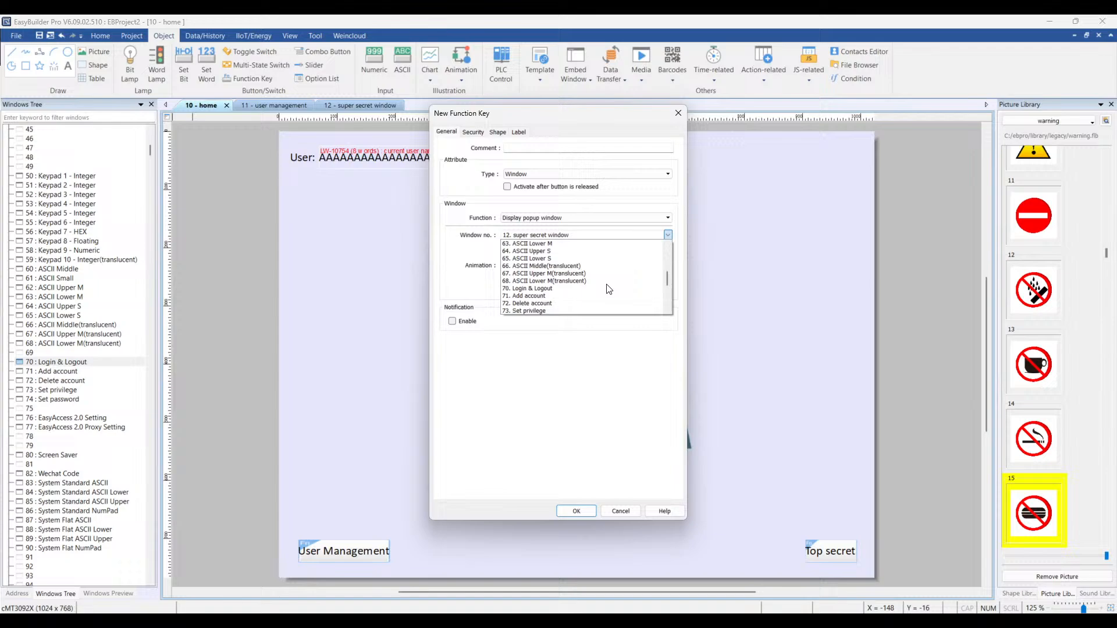
click(573, 289)
Label the function key "User login" and place it below the current user name display on the home window.
click(519, 132)
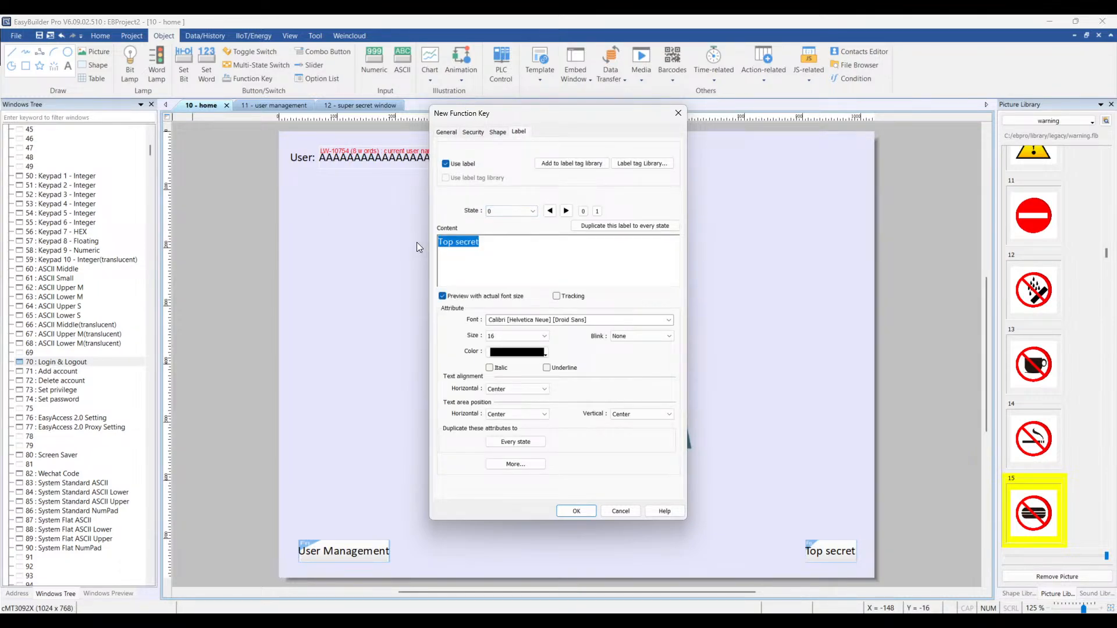
text(User login)
click(585, 514)
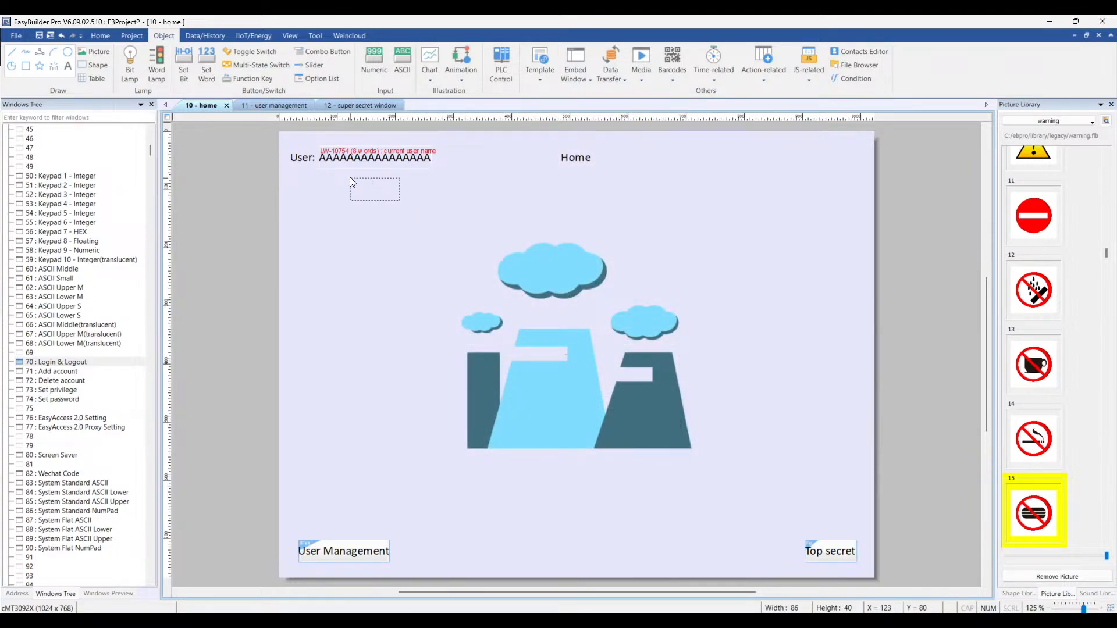
click(350, 177)
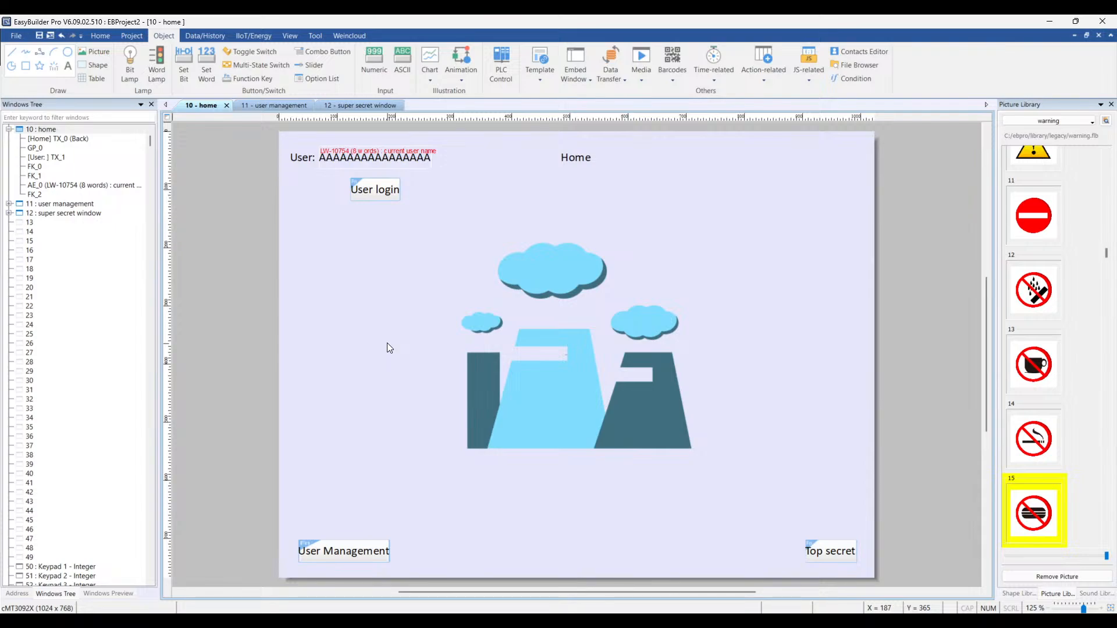
Run the offline simulation of the project and maximize the cMT Viewer simulation window.
click(129, 37)
click(166, 74)
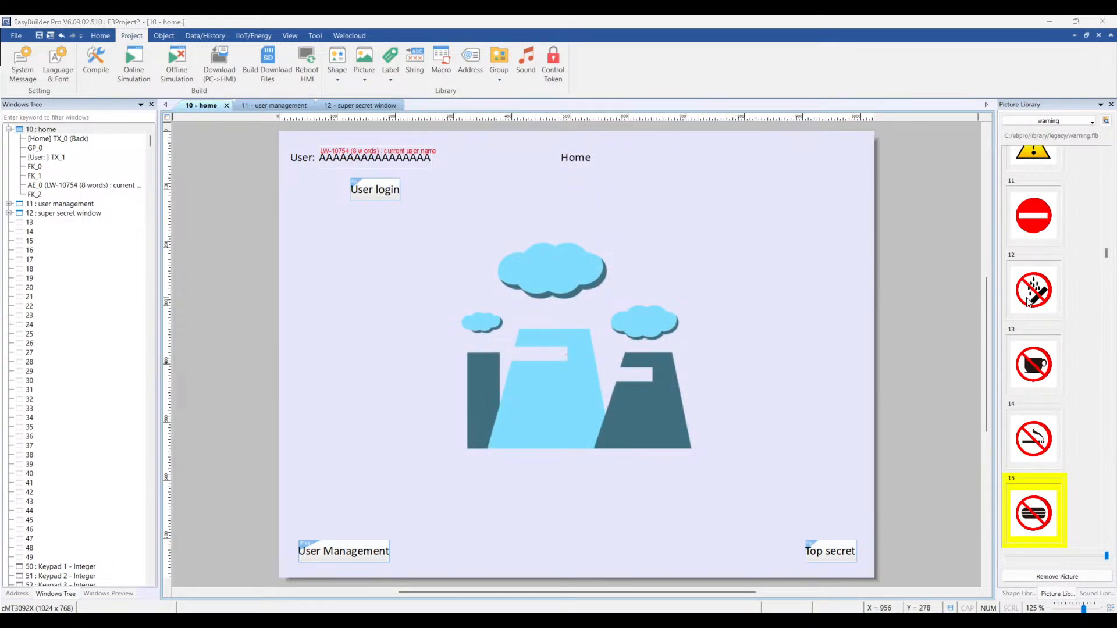
drag(1116, 117, 290, 126)
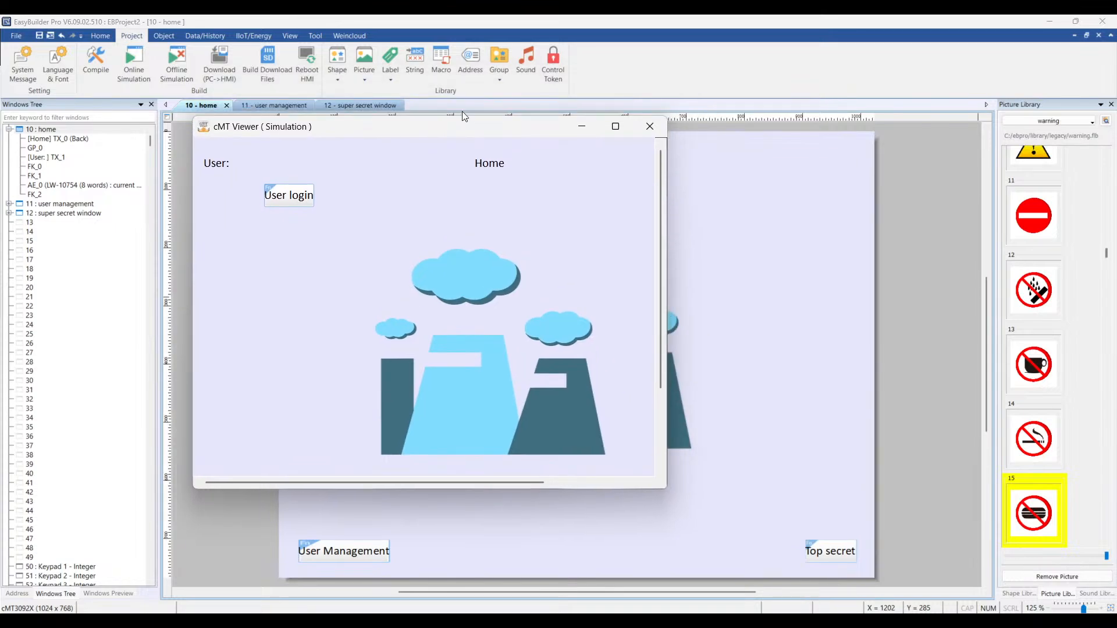
click(616, 127)
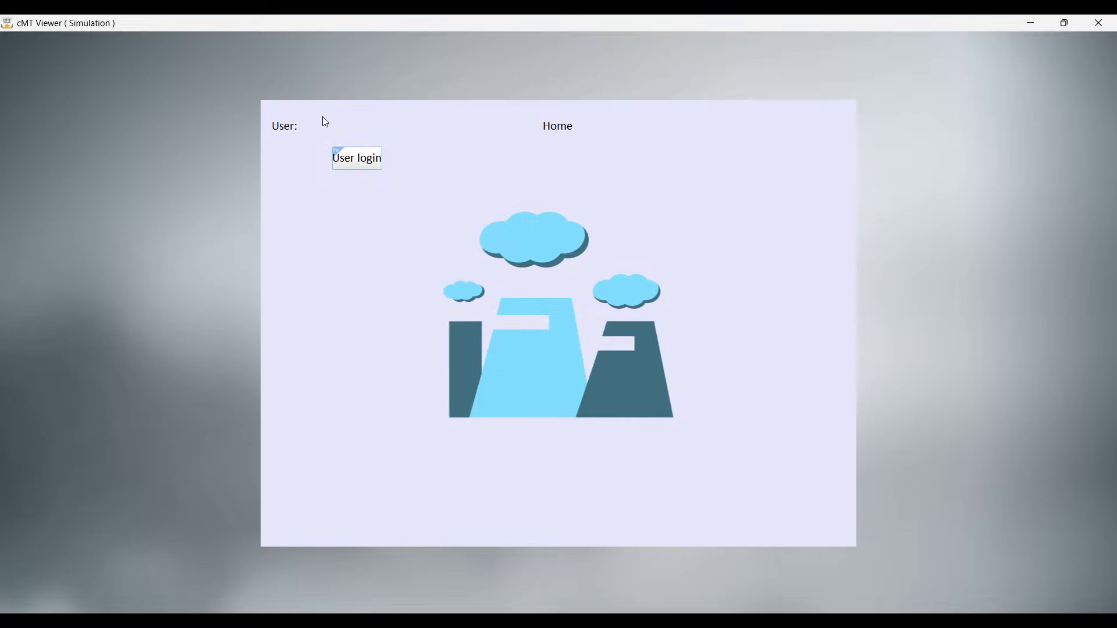
Log in through the user login popup as the second user in the index list with the account password, and close the popup.
click(353, 161)
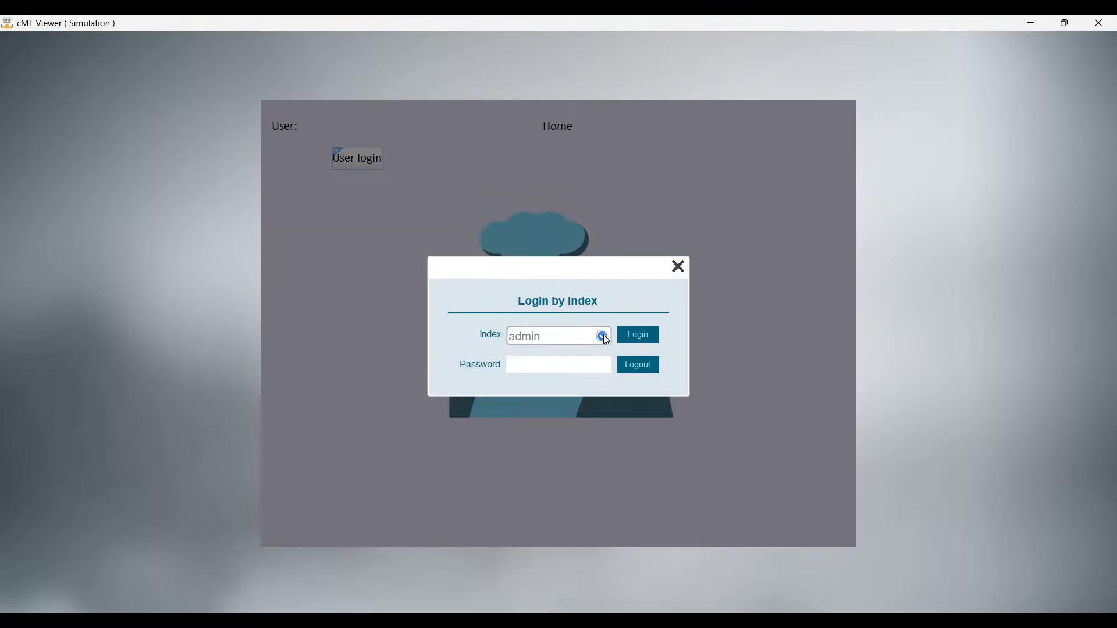
click(603, 336)
click(541, 277)
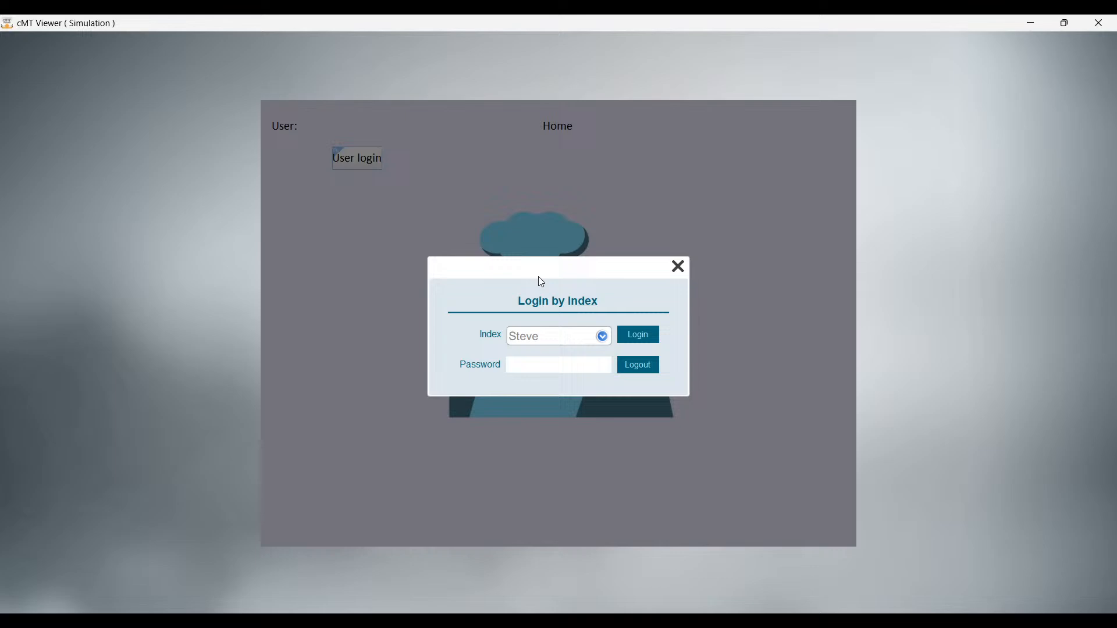
click(535, 371)
text(*)
click(638, 334)
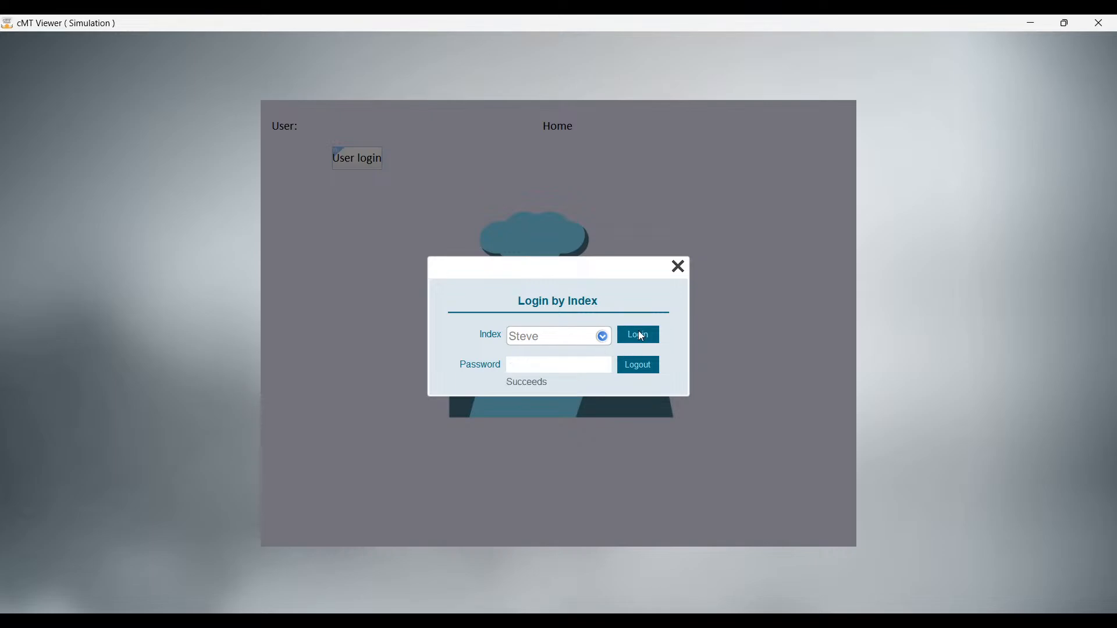
click(680, 268)
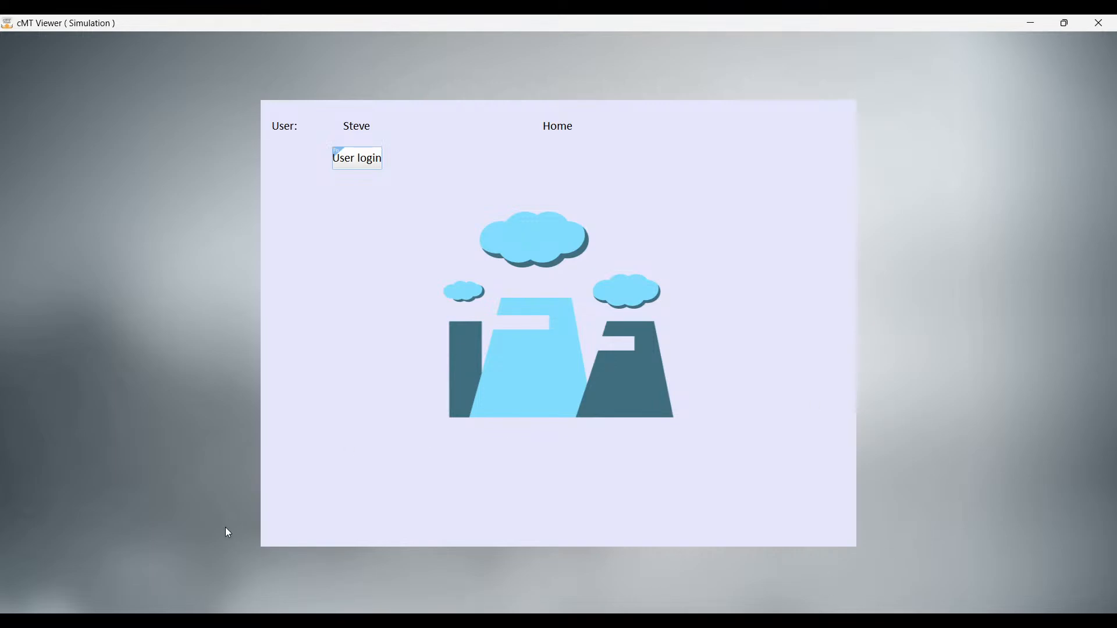
Log out the current user, log in as the first user in the index list with the account password, and close the popup.
click(357, 160)
click(627, 366)
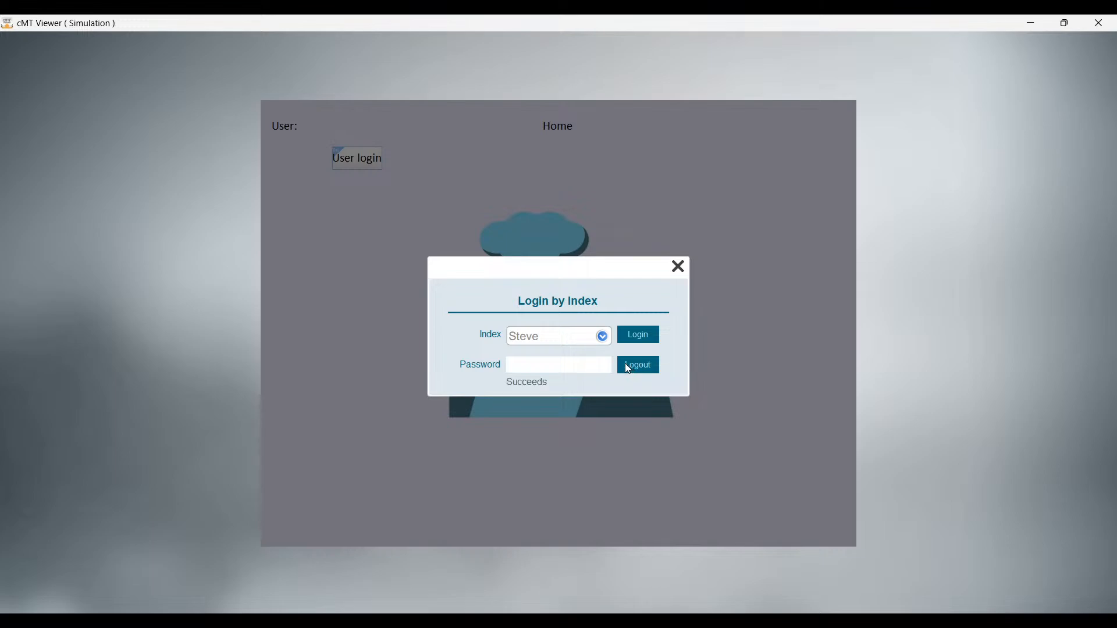
click(603, 338)
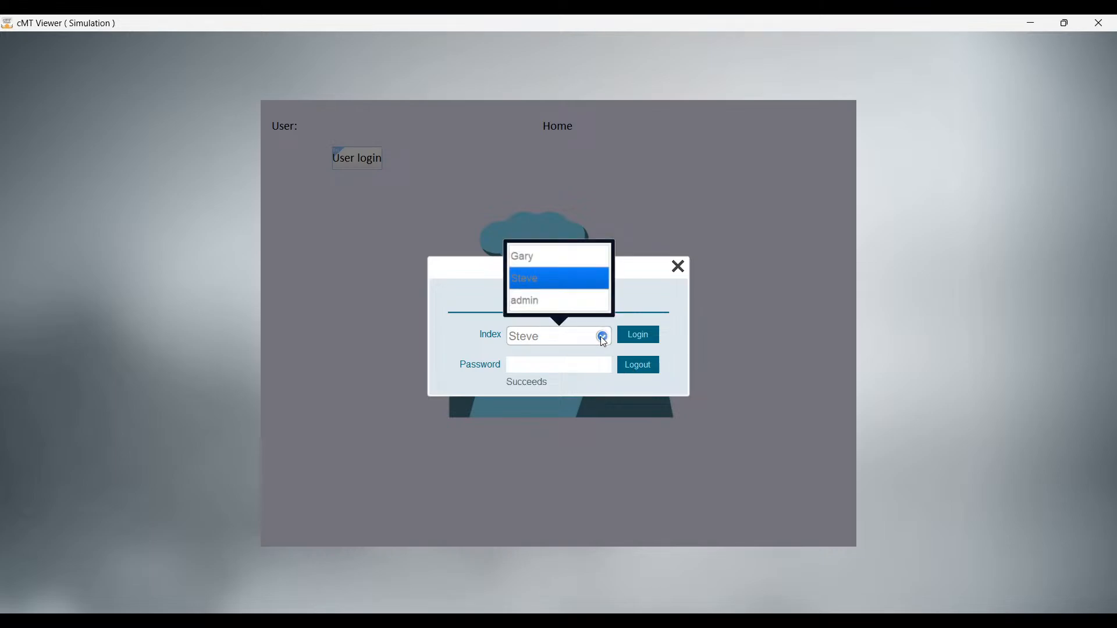
click(552, 257)
click(549, 366)
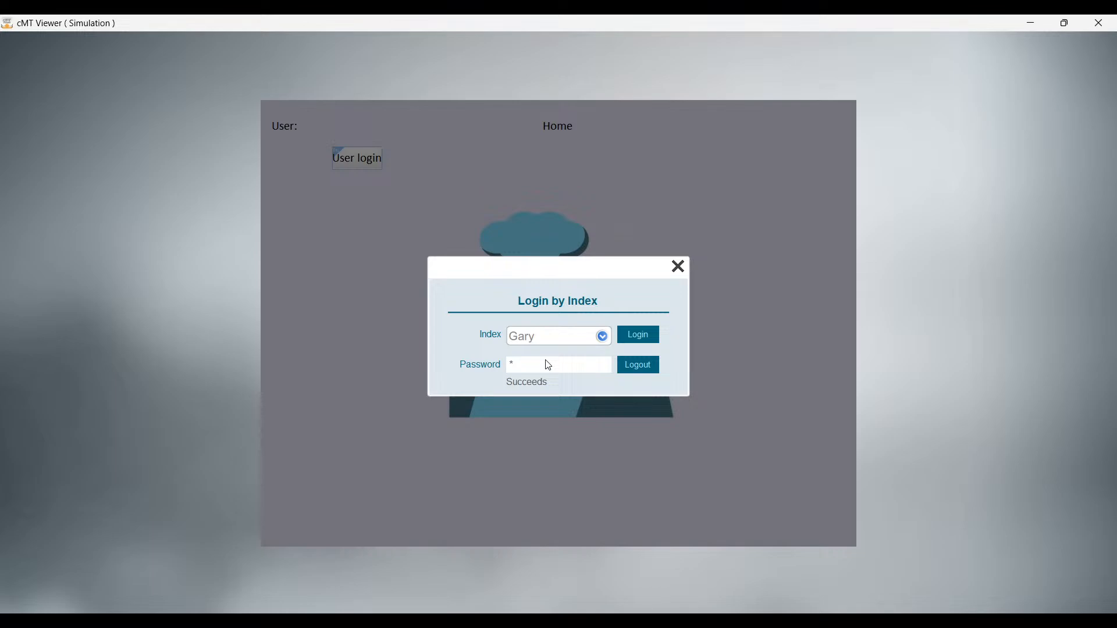
text(1)
click(638, 336)
click(679, 268)
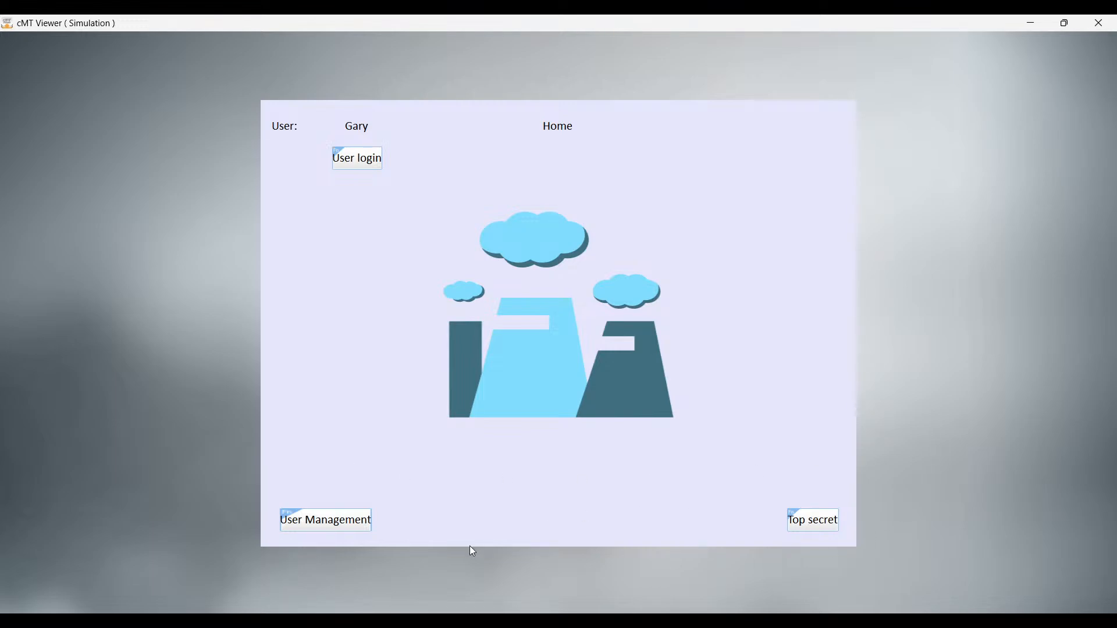
Test access to the User Management and Top secret windows, return home after each, and close the simulation.
click(333, 519)
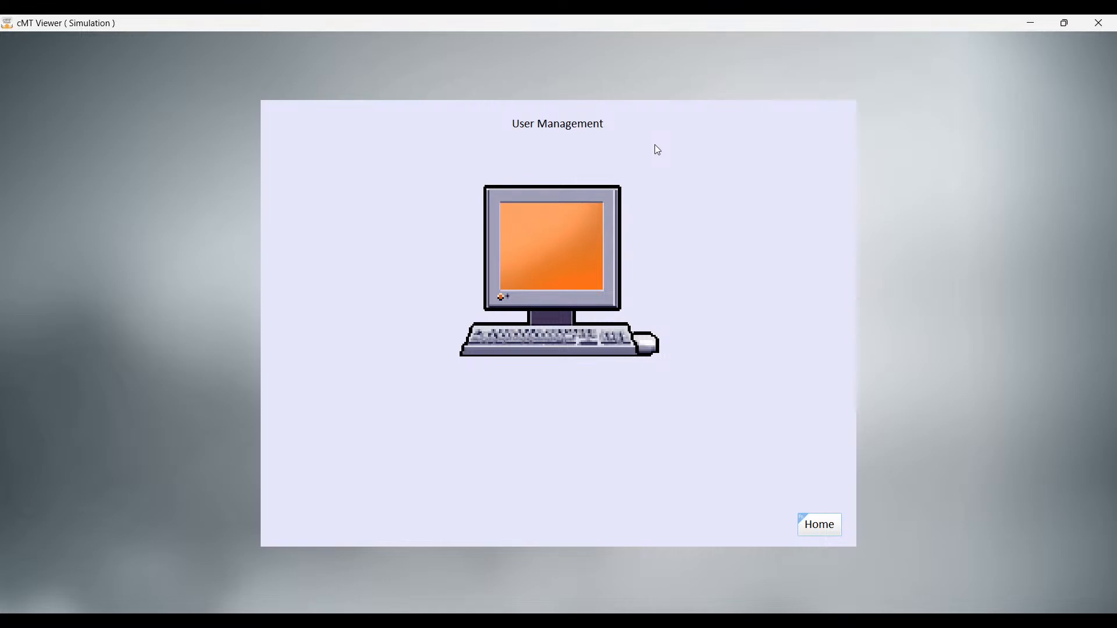
click(829, 530)
click(816, 532)
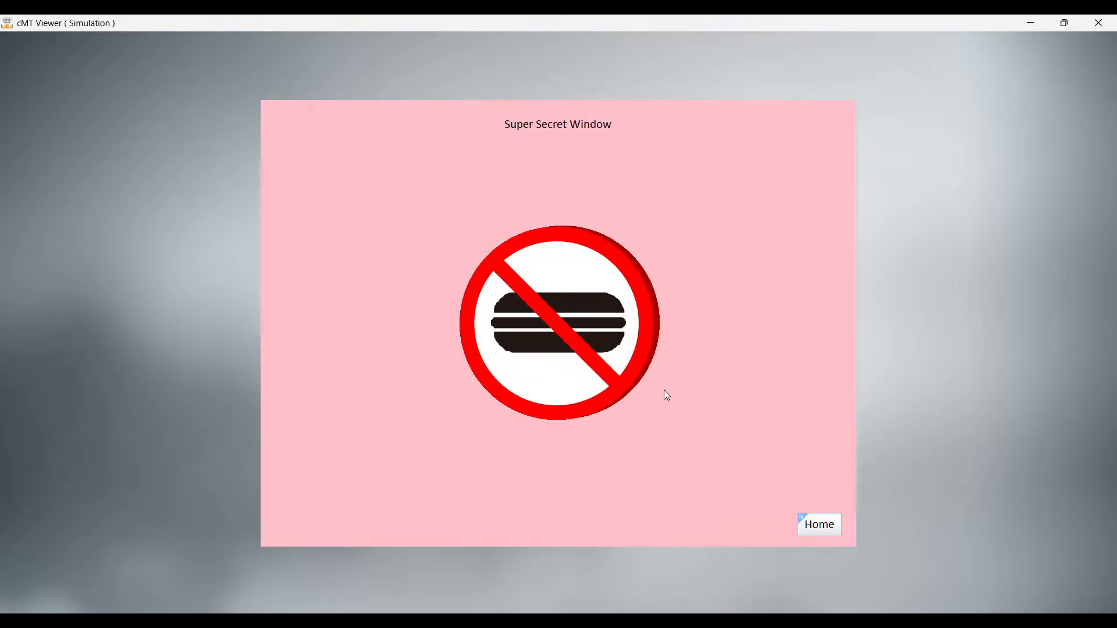
click(815, 531)
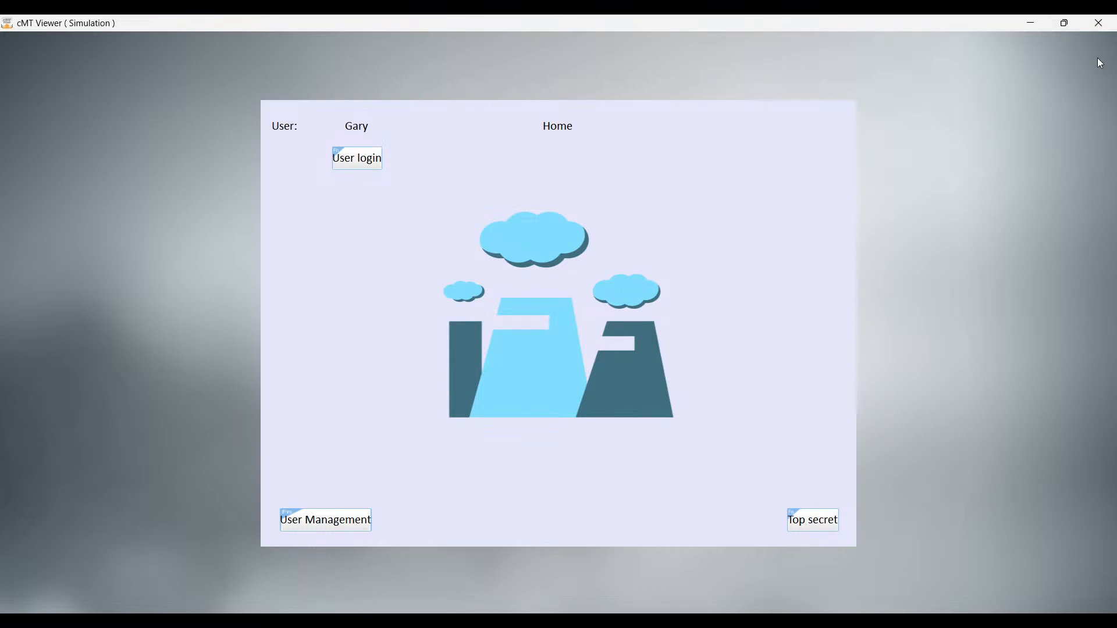
click(1091, 27)
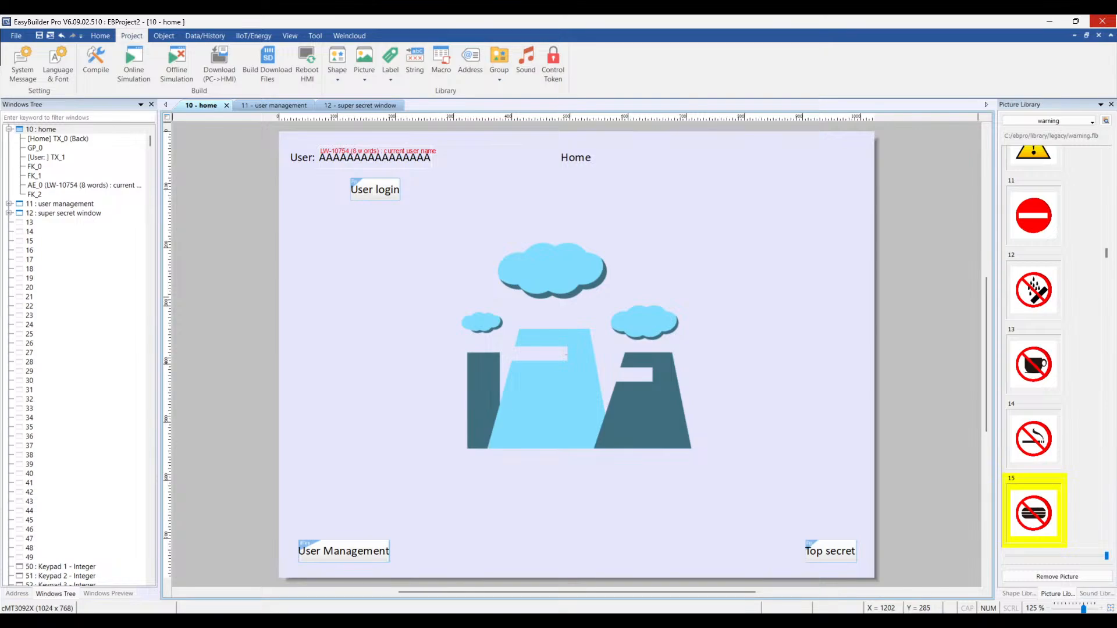
Examine the built-in Add account window, number 71, and close it.
click(281, 107)
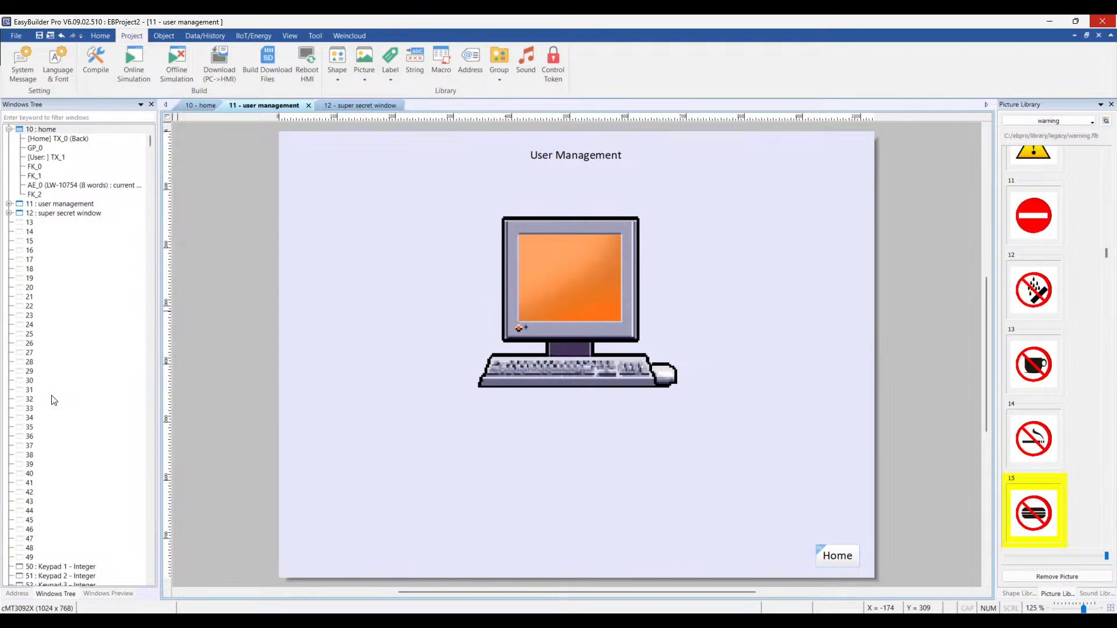
scroll(54, 400, down, 12)
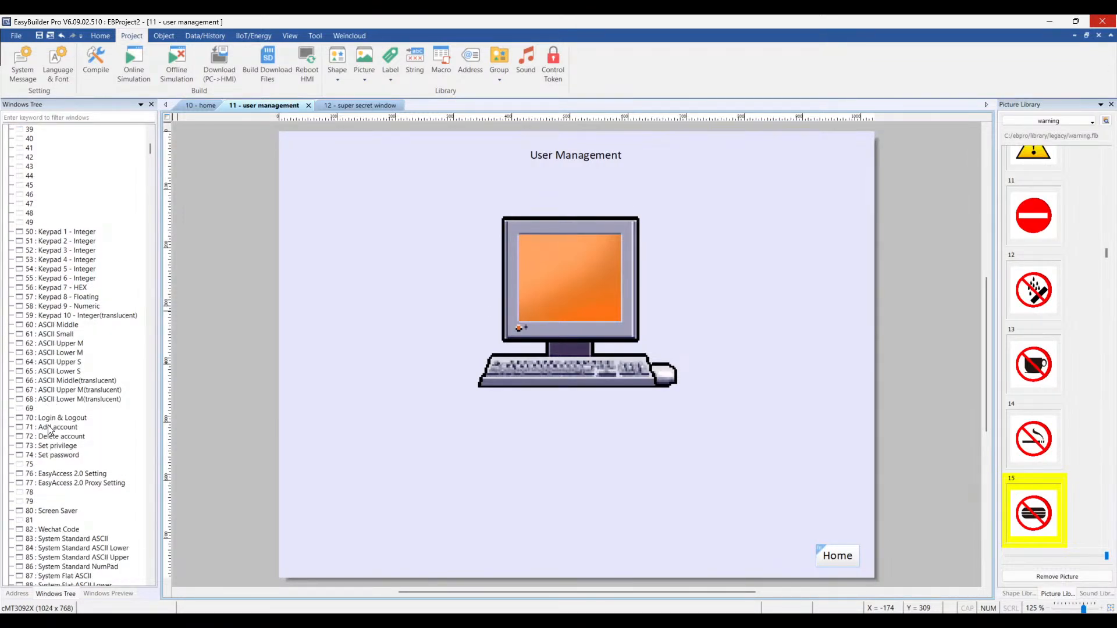
double_click(54, 428)
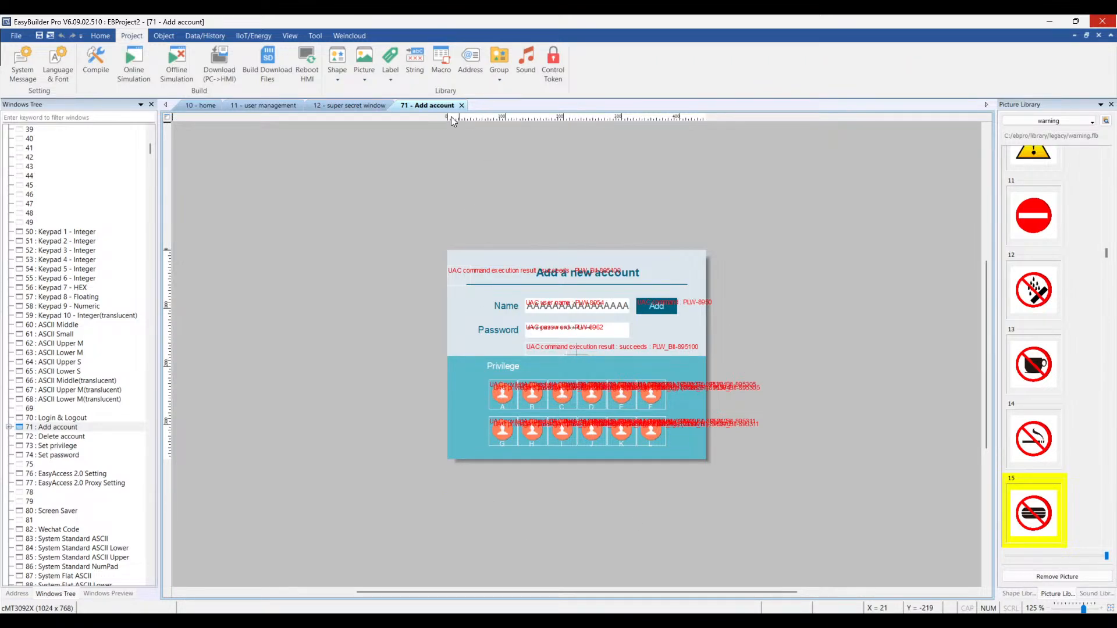
click(461, 106)
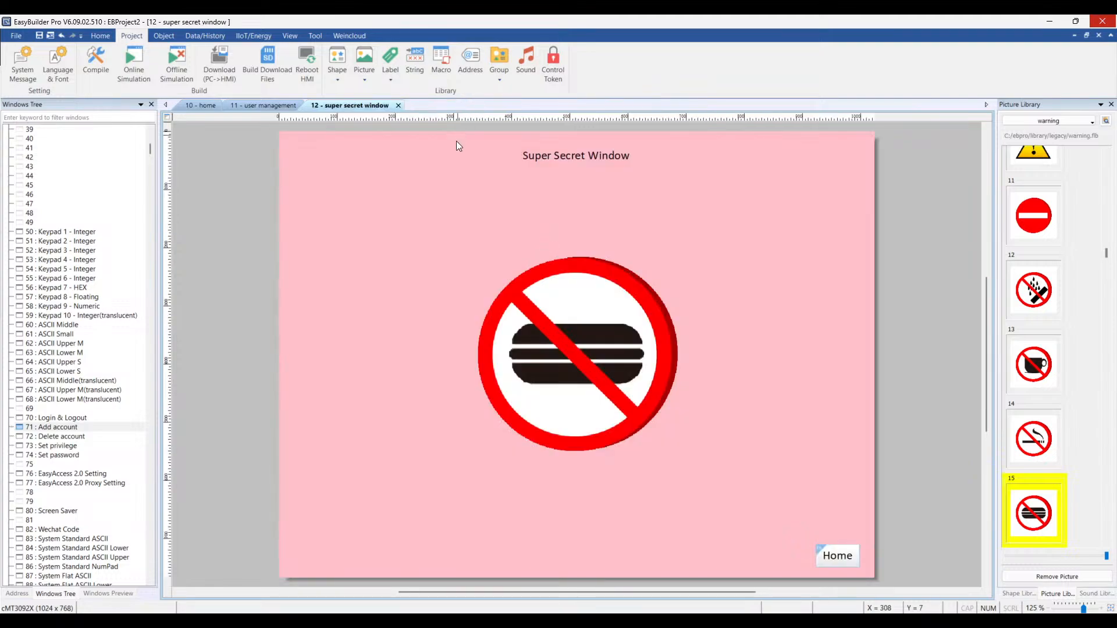
On the user management window, place an "Add user" function key below the computer picture that displays popup window 71, Add account.
click(266, 107)
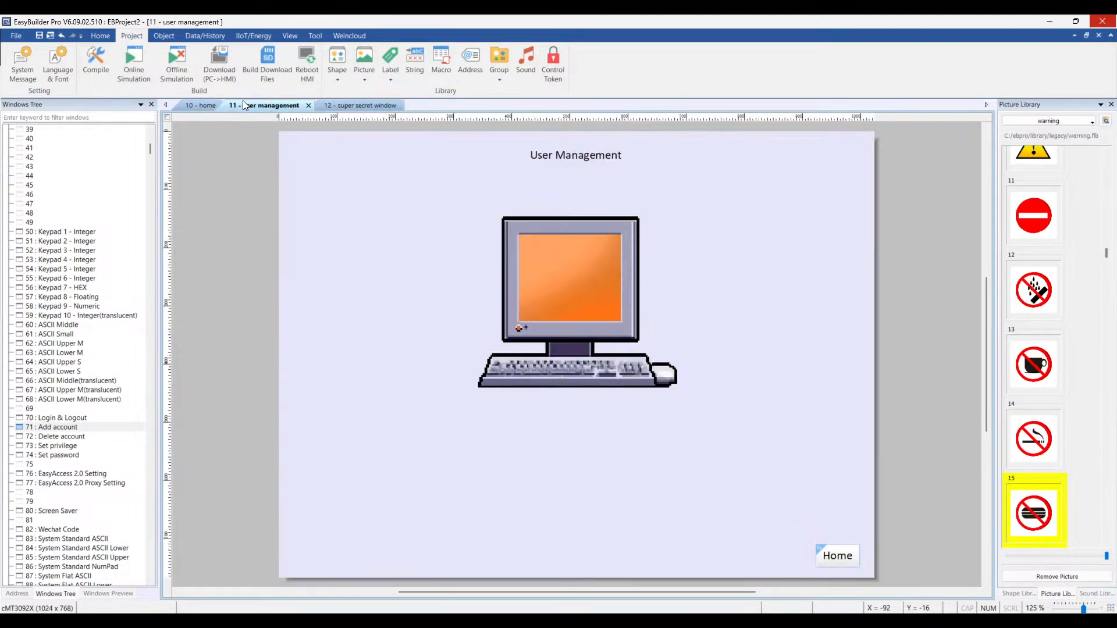
click(163, 35)
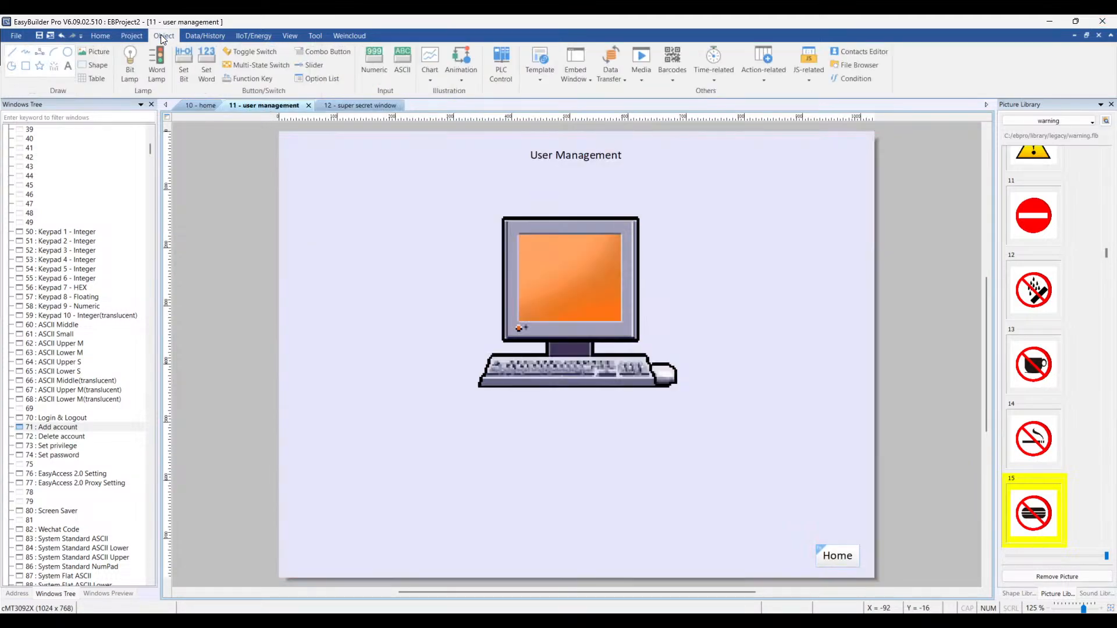
click(244, 79)
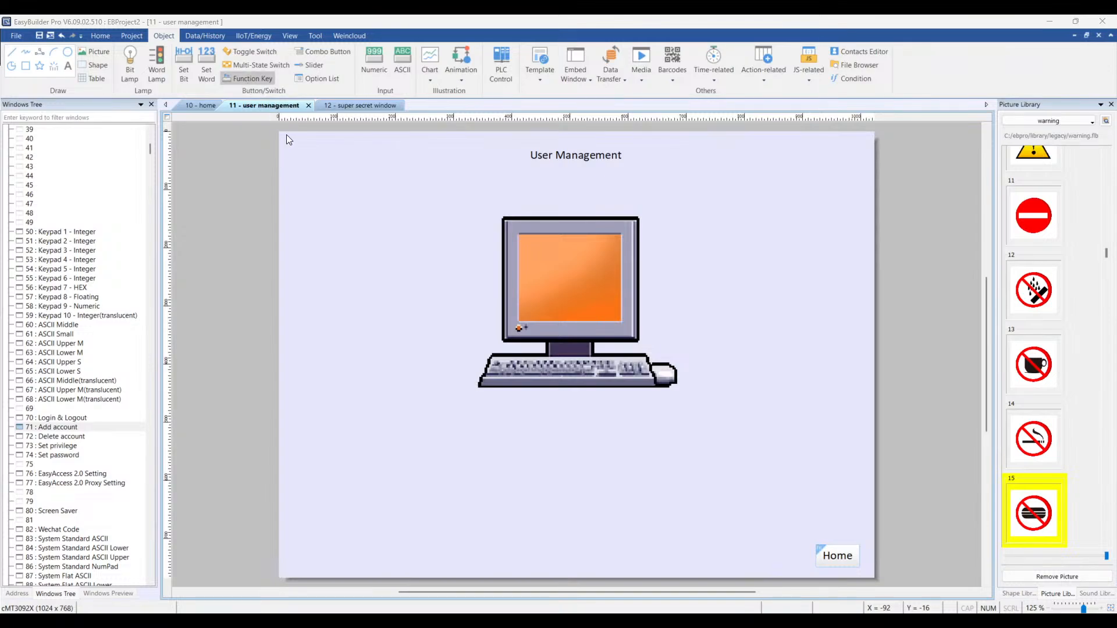
click(562, 217)
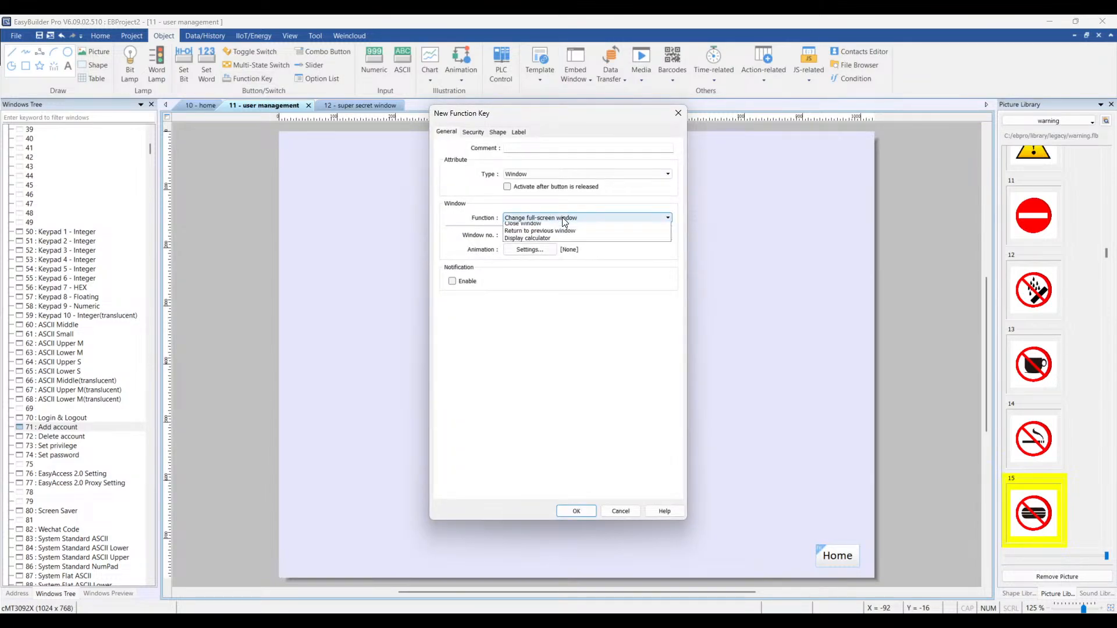
click(563, 241)
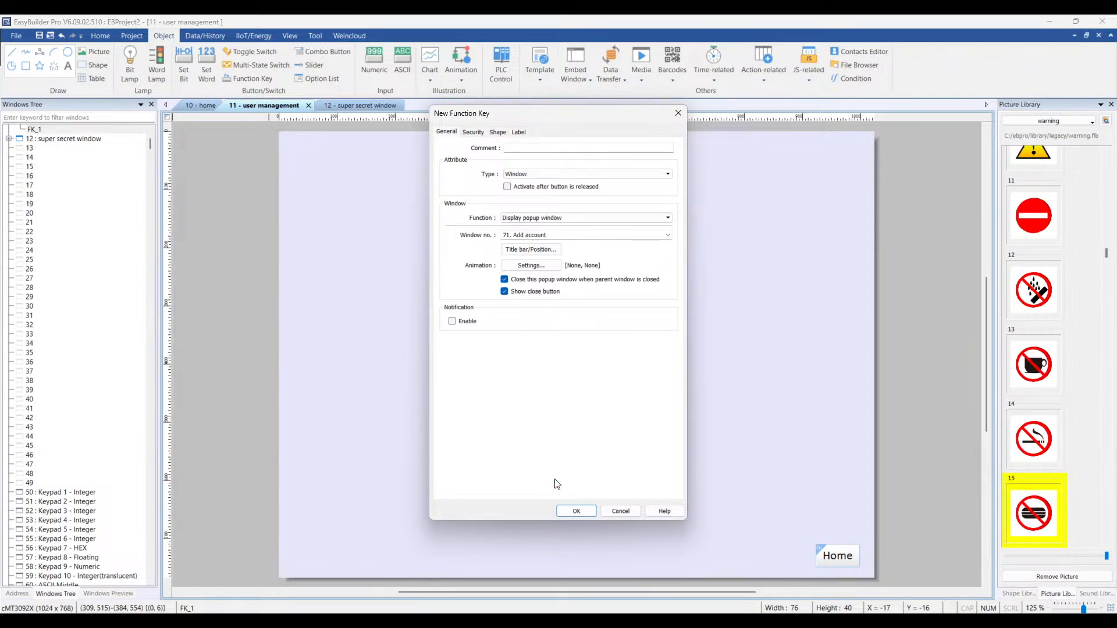
Create a second function key that displays popup window 72, Delete account, and place it to the right of the "Add user" key.
mouse_move(521, 117)
mouse_down()
mouse_move(206, 154)
mouse_move(459, 140)
mouse_move(515, 120)
mouse_up()
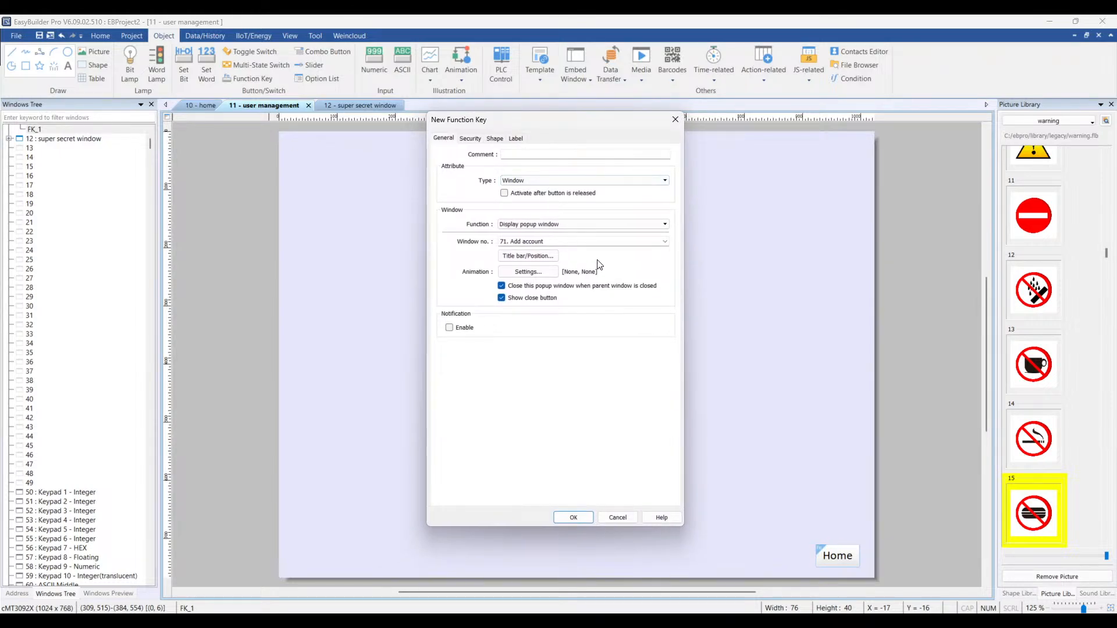
click(665, 243)
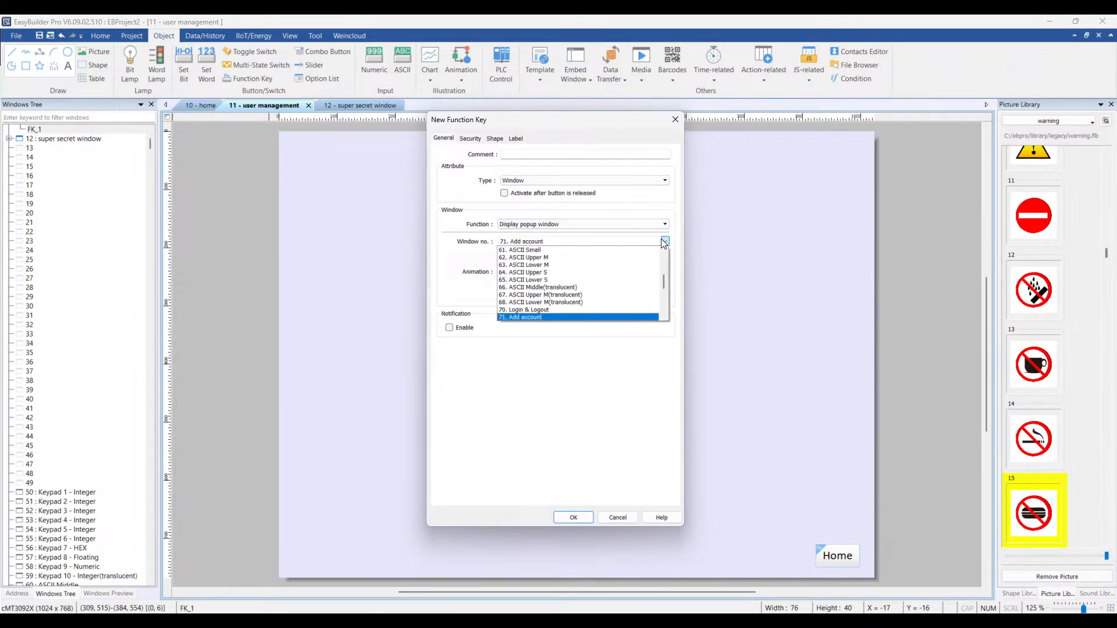
scroll(593, 279, down, 1)
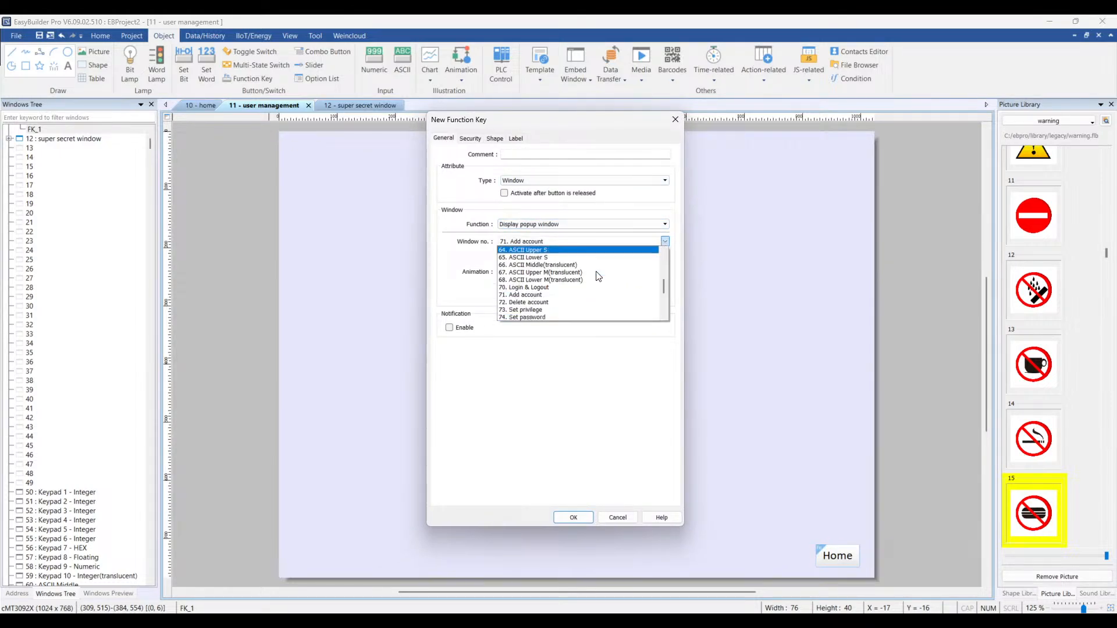
click(576, 302)
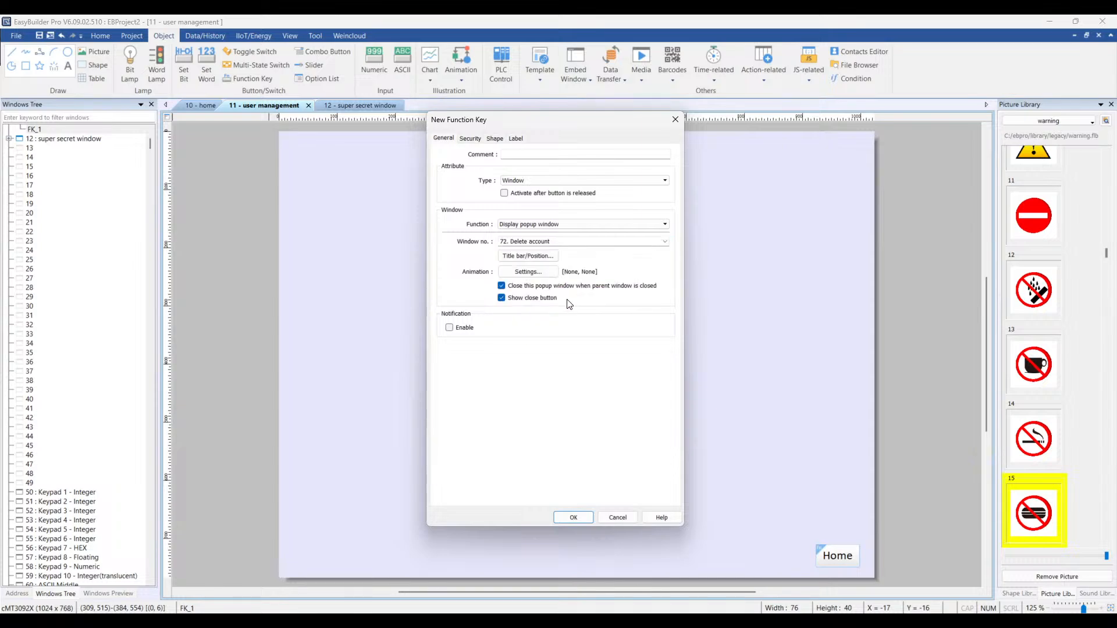
click(567, 518)
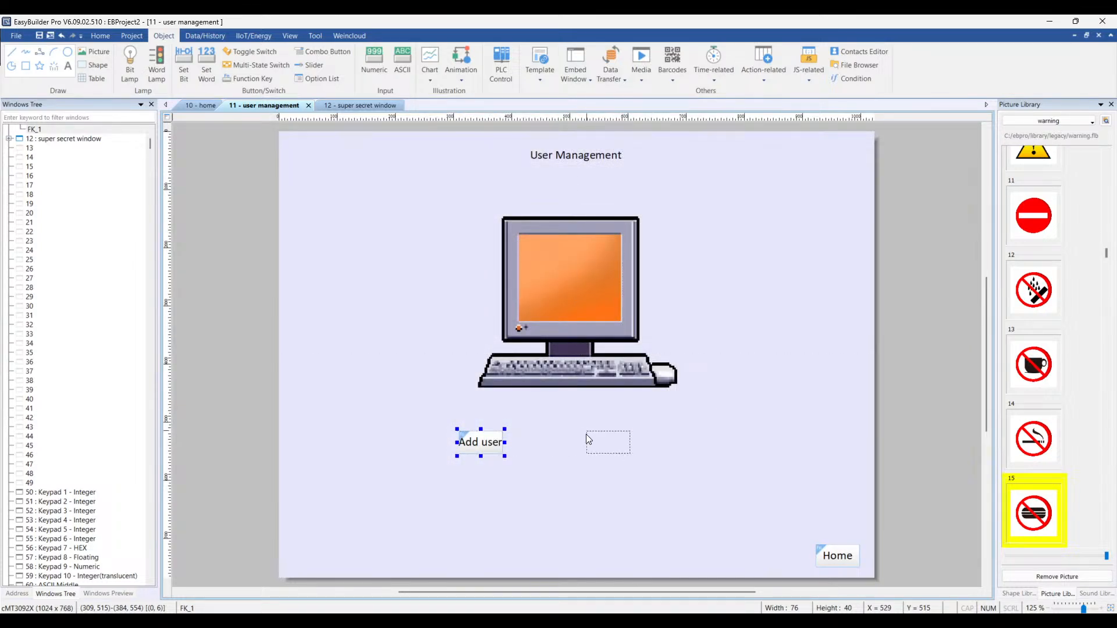
click(585, 434)
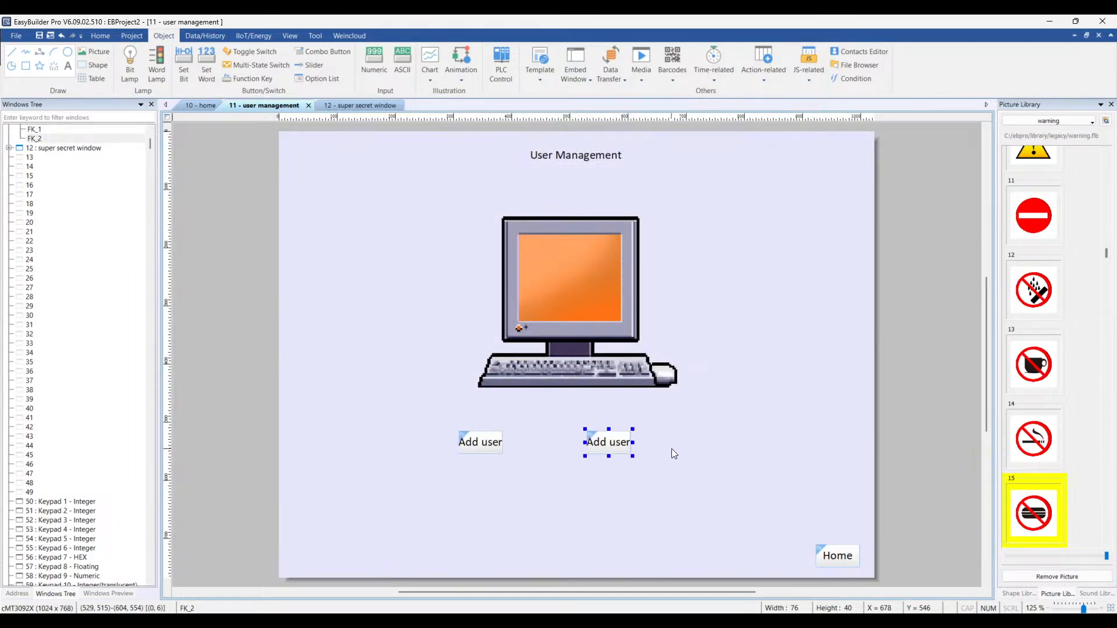
Change the label of the second function key to "Delete user".
double_click(606, 445)
click(541, 132)
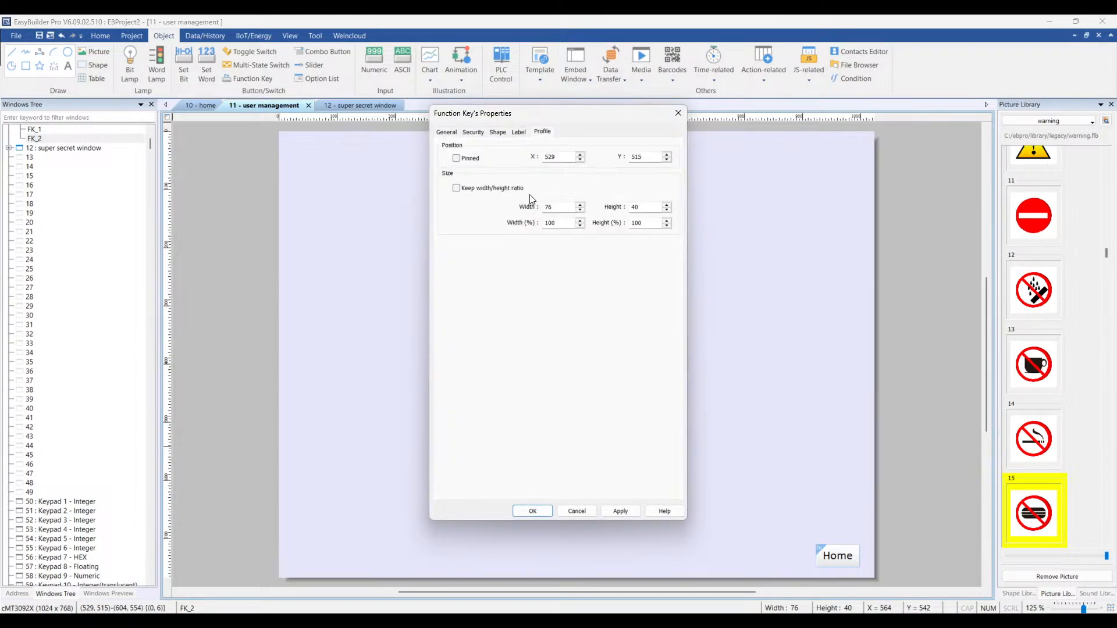
click(518, 132)
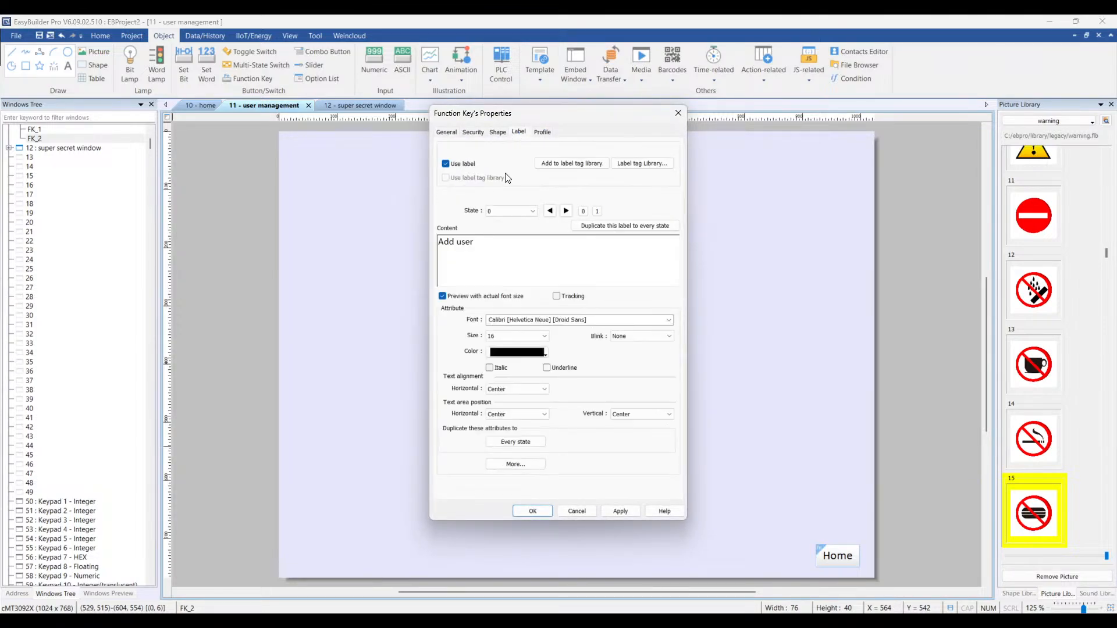
double_click(447, 242)
text(Delete)
key(BackSpace)
click(530, 512)
Shift the "Add user" and "Delete user" keys together to the right so they sit centred beneath the computer picture.
drag(675, 423, 438, 480)
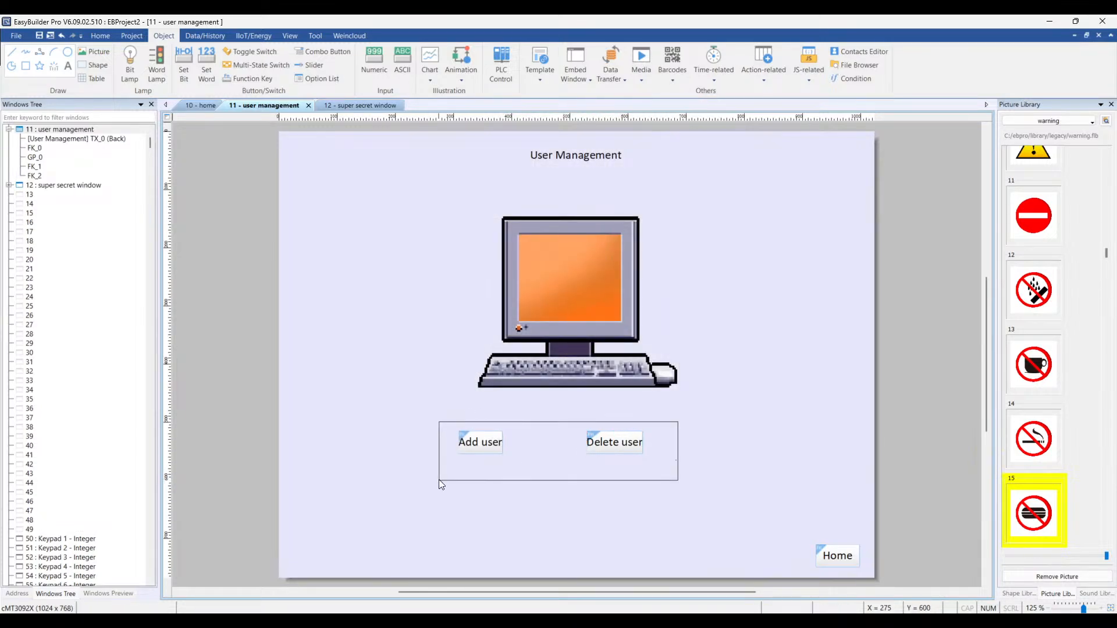
drag(624, 452, 664, 444)
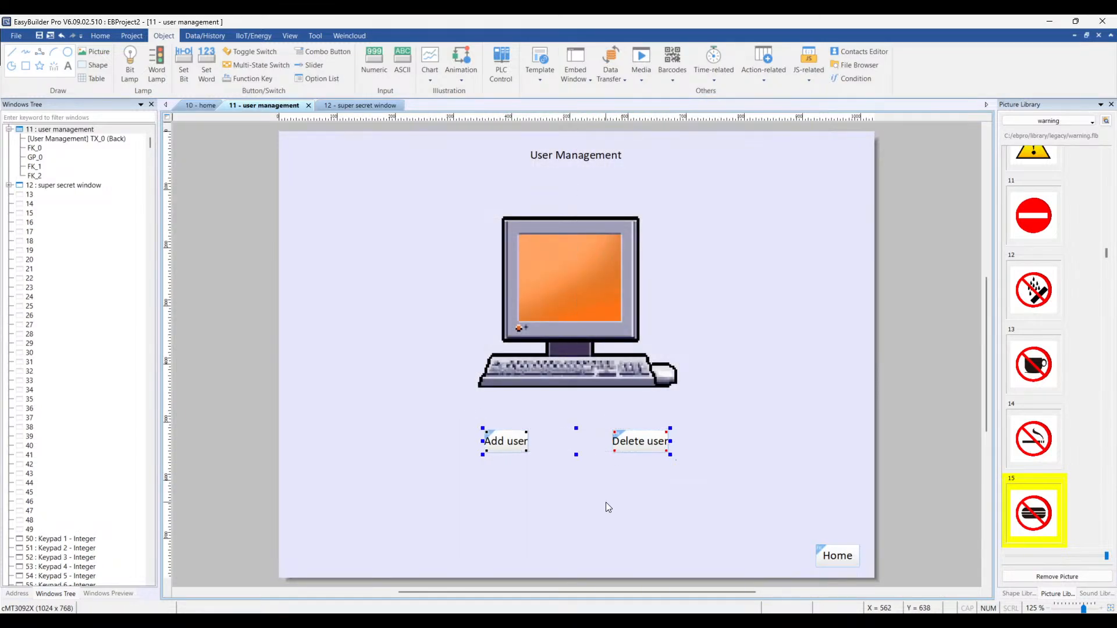
click(605, 501)
Run the offline simulation of the updated project and maximize the cMT Viewer window.
click(132, 36)
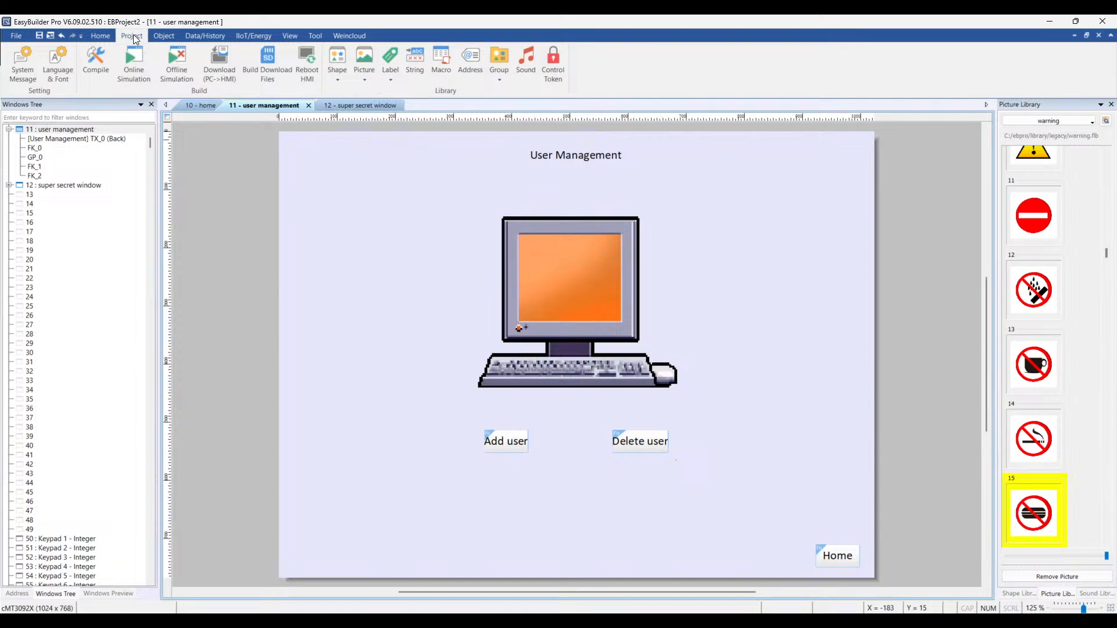
click(172, 81)
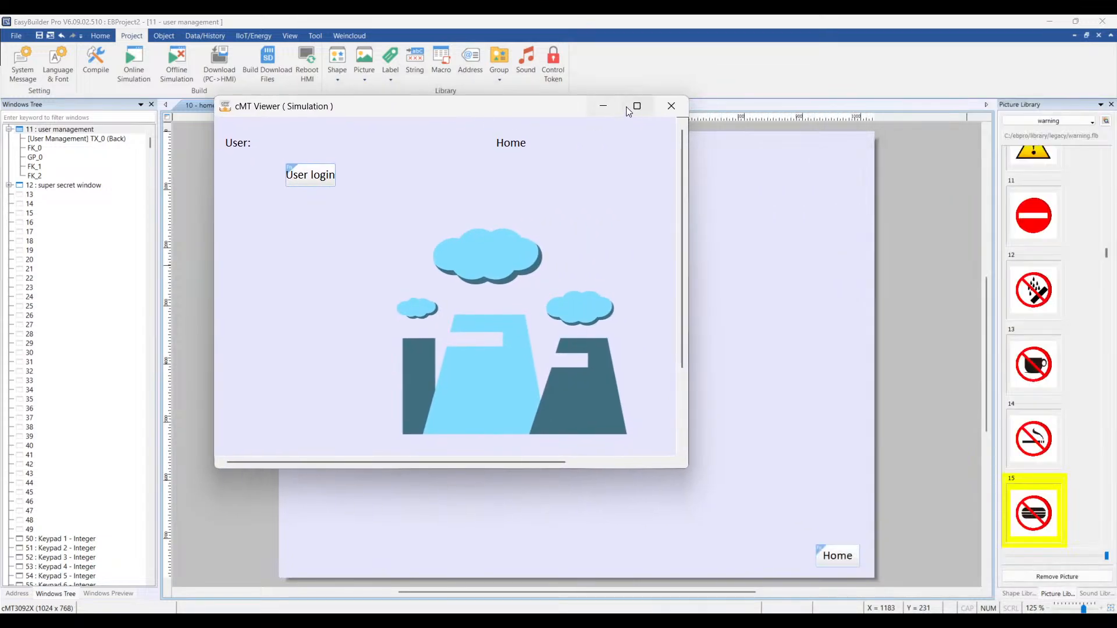
click(634, 106)
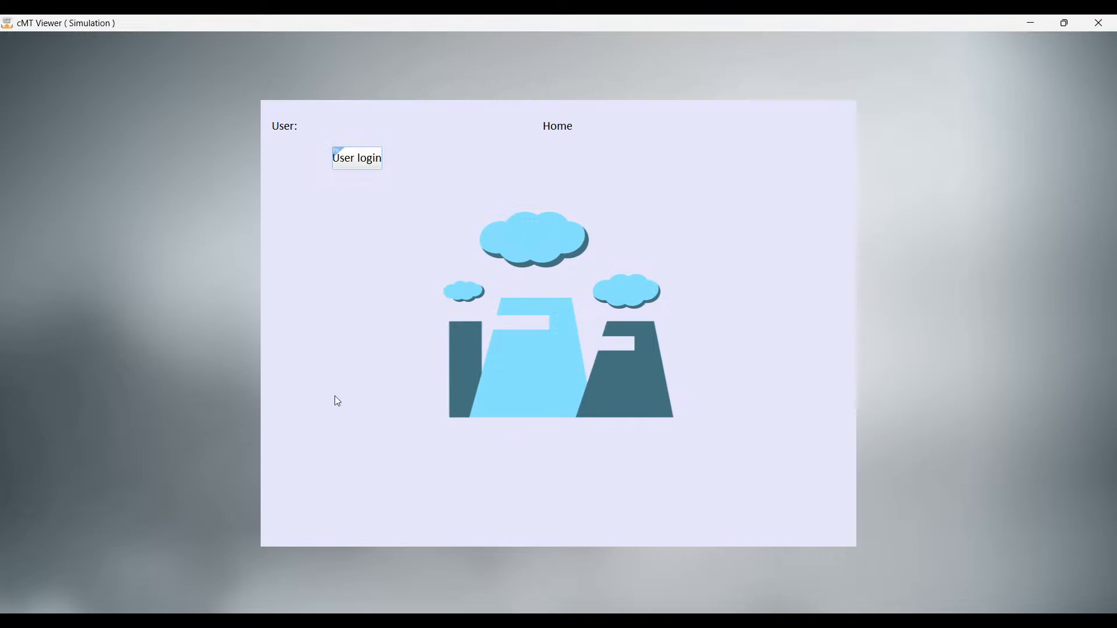
Log in through the user login popup as the first user in the index list with the account password, and close the popup.
click(338, 158)
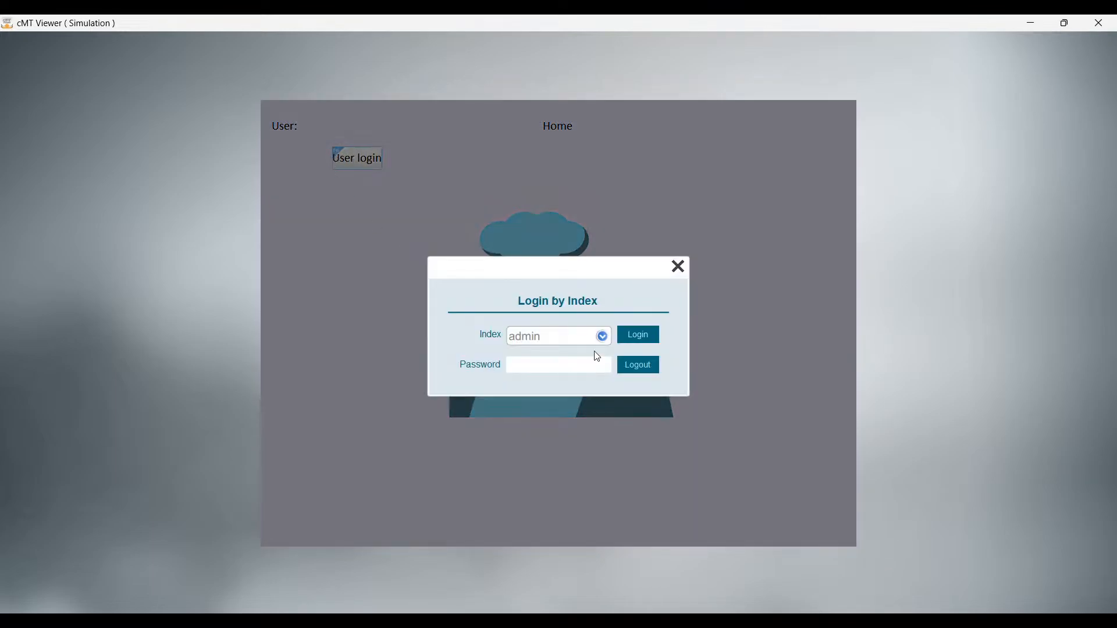
click(602, 336)
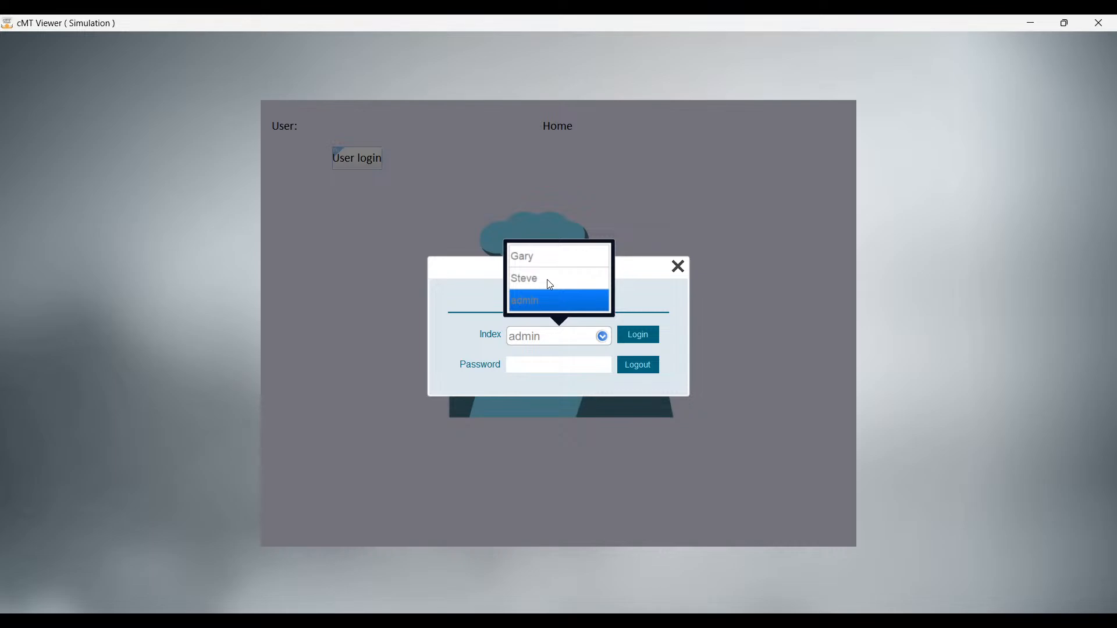
click(551, 256)
click(547, 368)
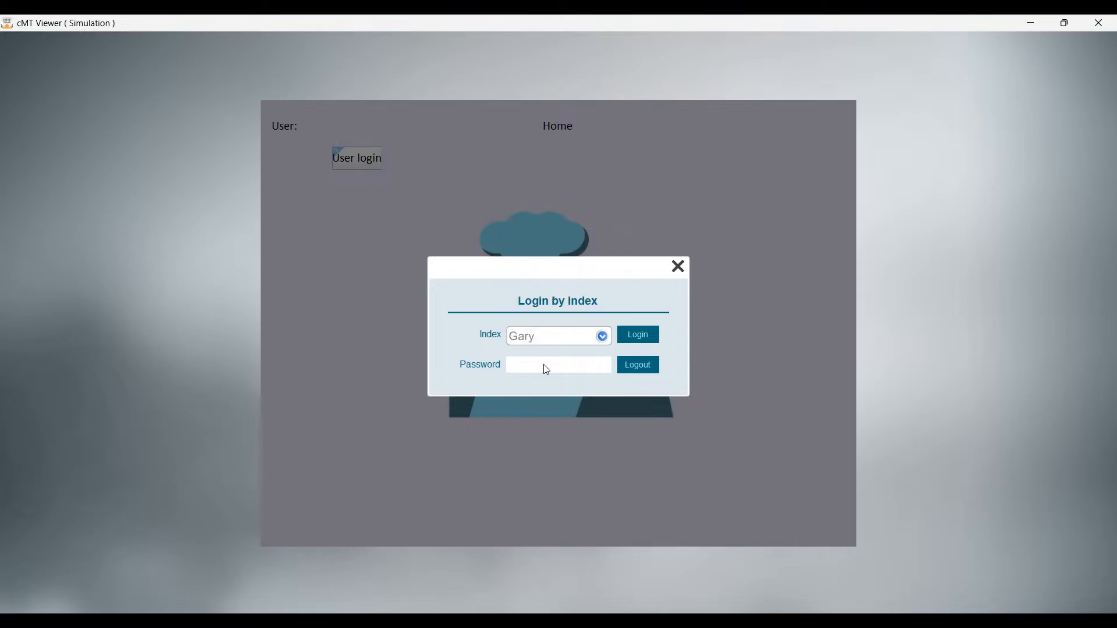
click(651, 339)
click(678, 267)
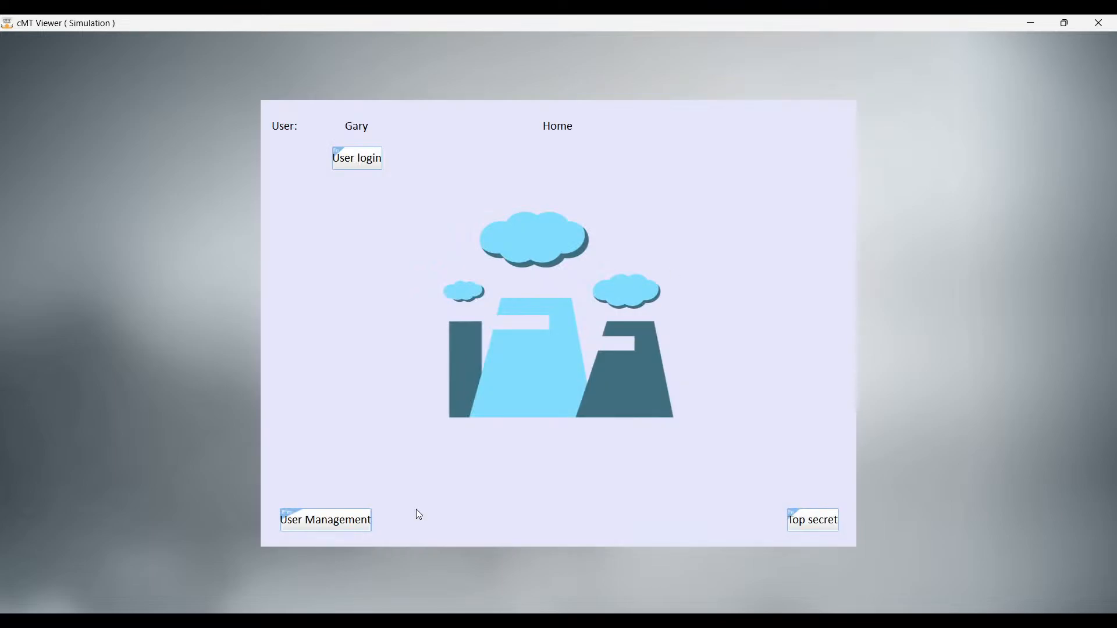
From User Management, add a new account with the user's name and account password, and close the add account popup.
click(326, 521)
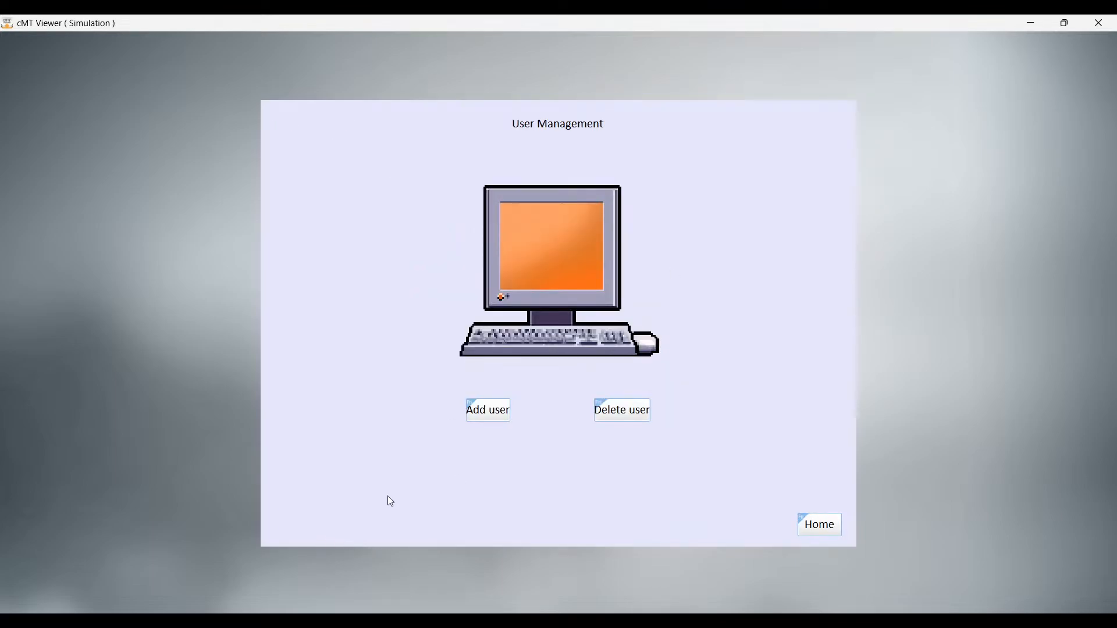
click(498, 418)
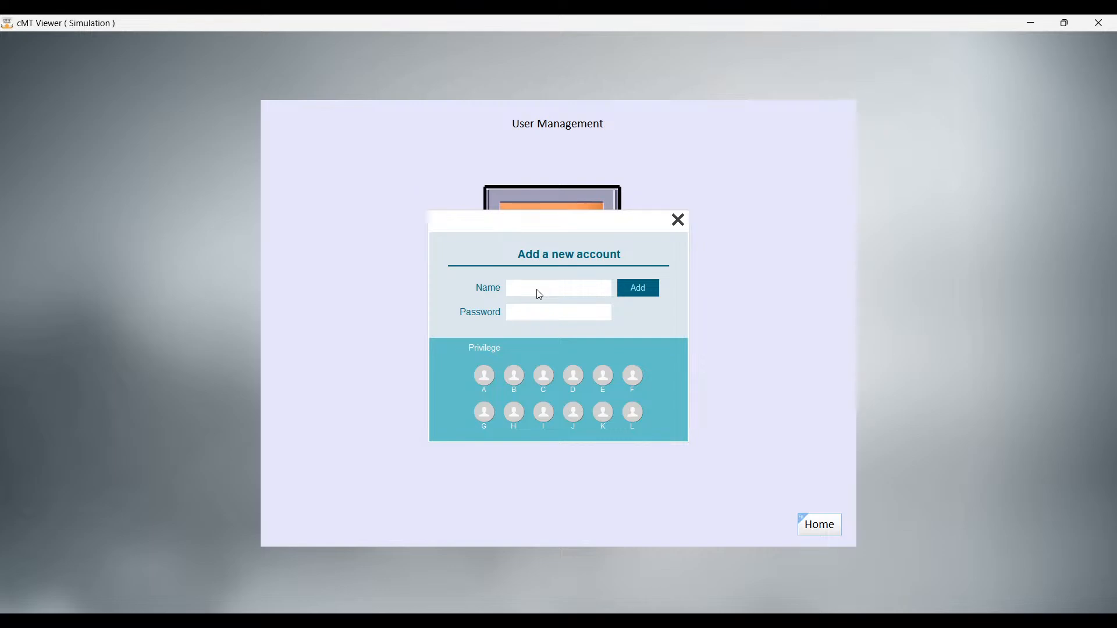
text(Frank)
click(536, 315)
text(*******)
click(635, 292)
click(678, 221)
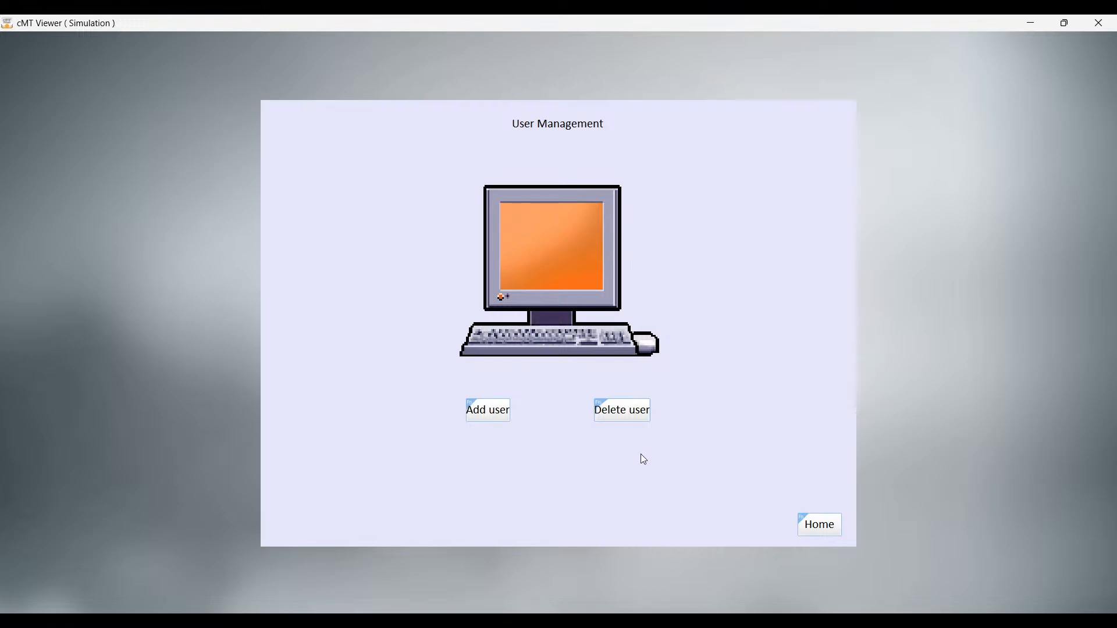
Delete the newly added account, the first in the index list, check the remaining index entries, and close the delete account popup.
click(644, 423)
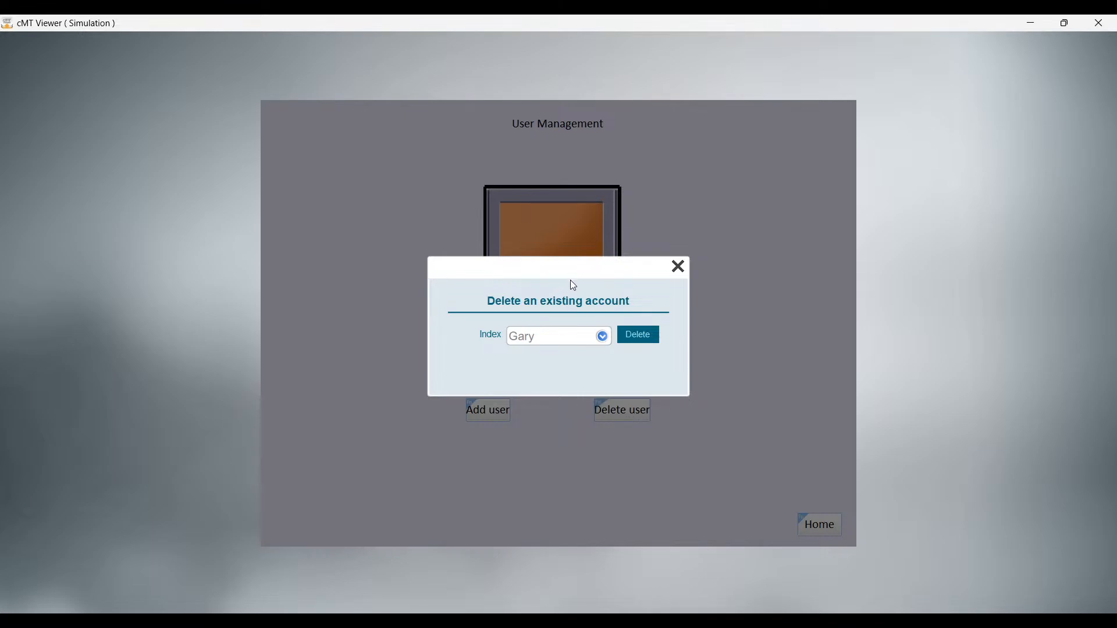
click(603, 341)
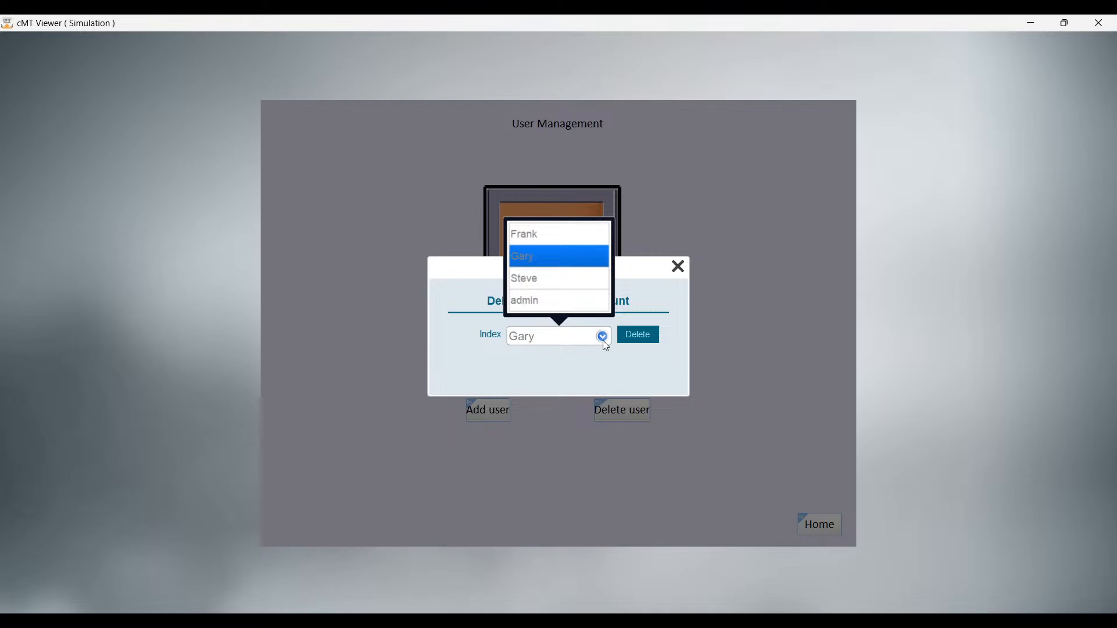
click(566, 235)
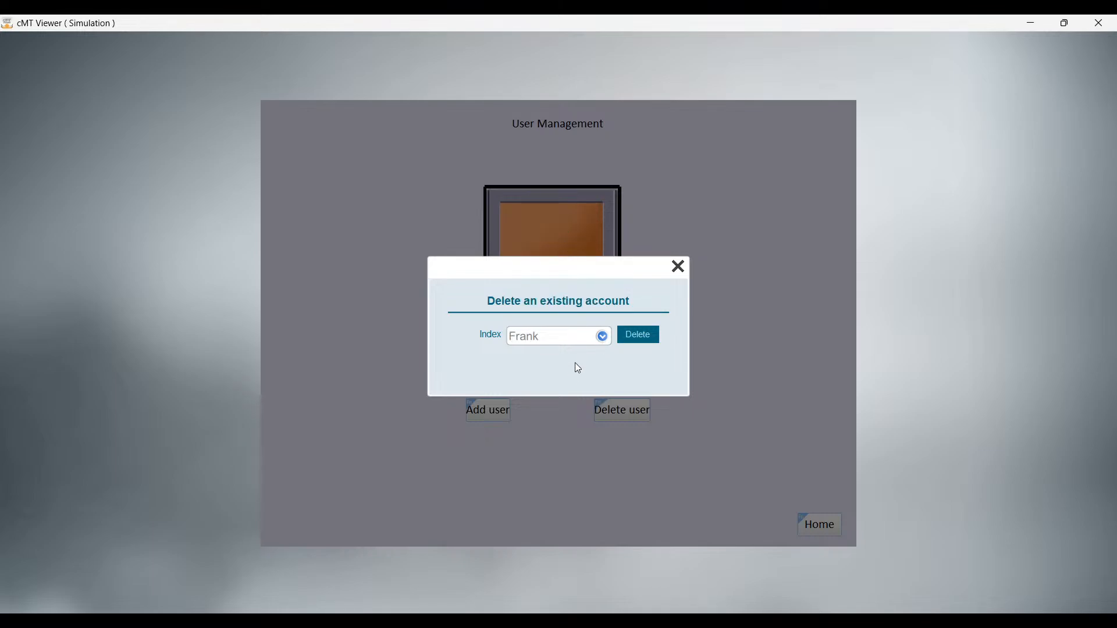
click(642, 335)
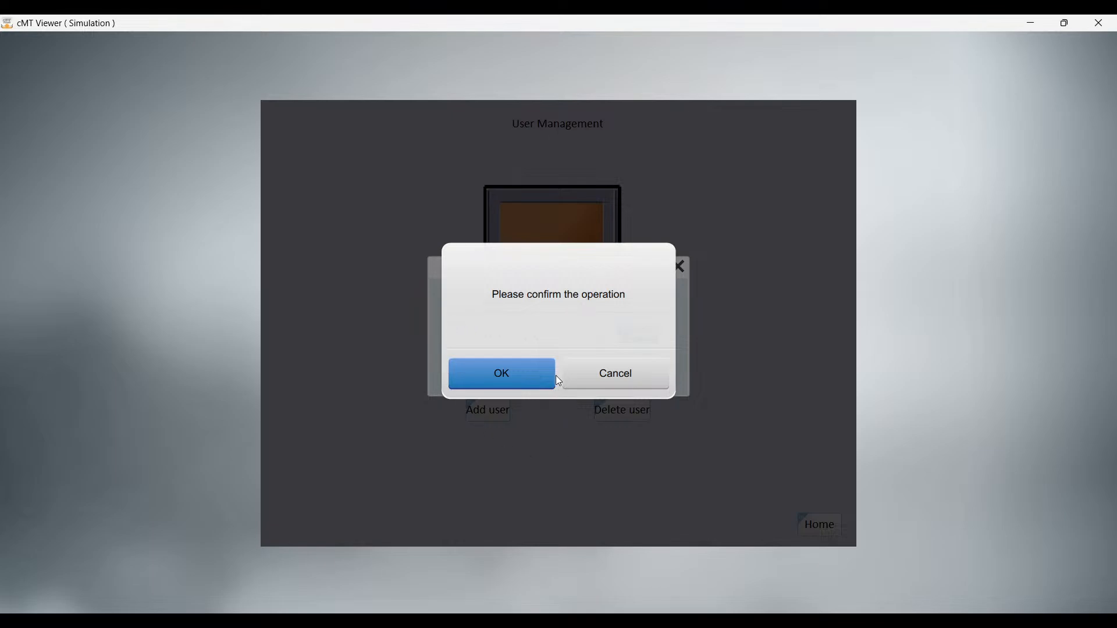
click(507, 381)
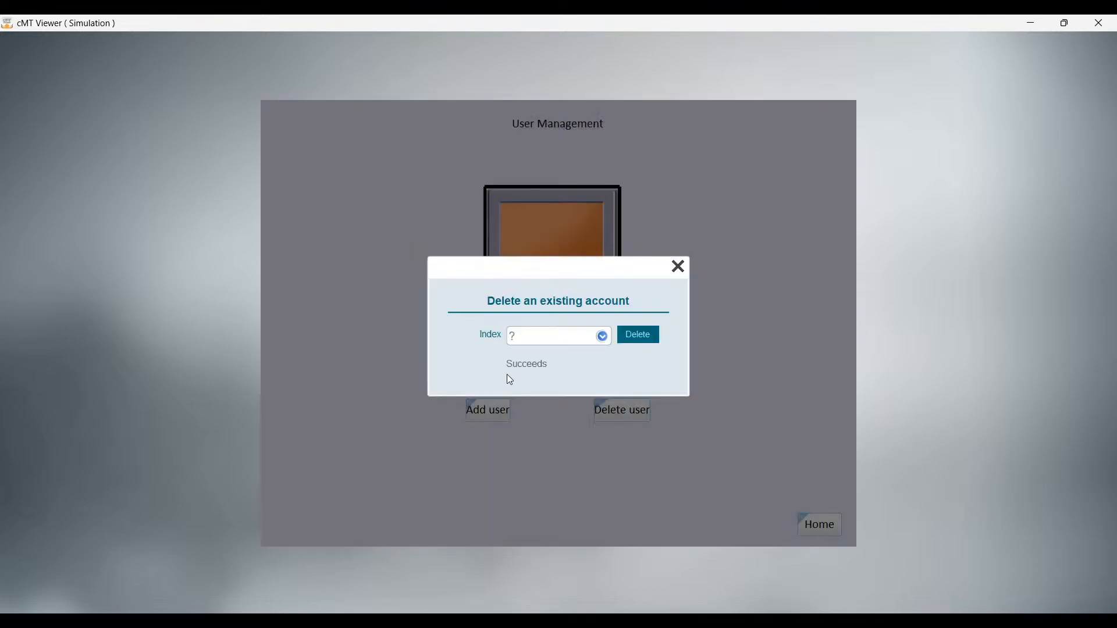
click(597, 337)
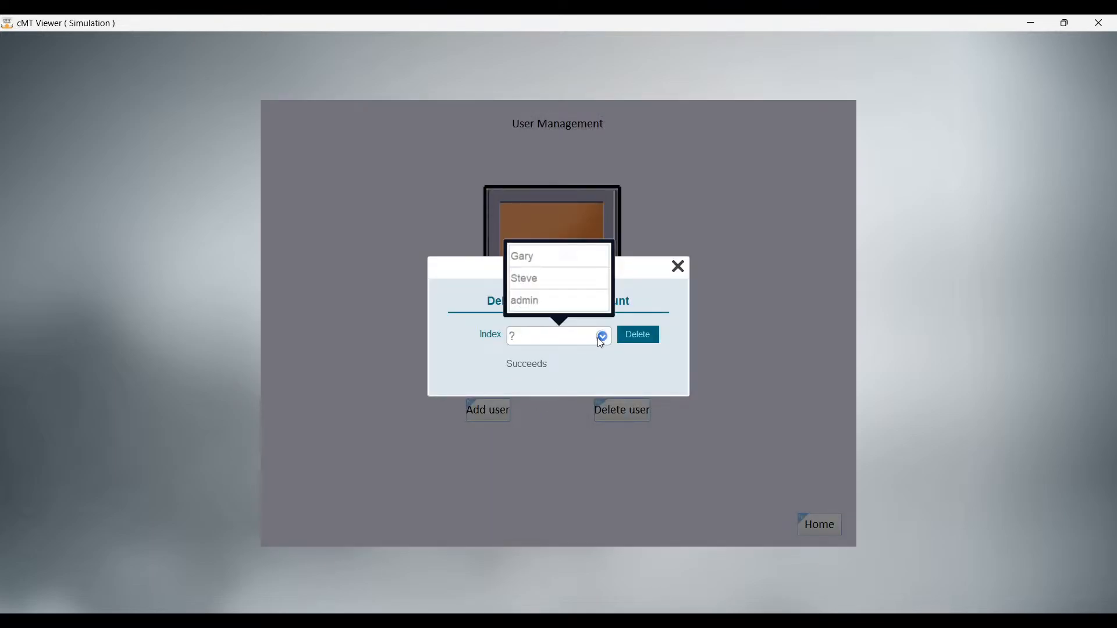
click(599, 338)
click(681, 269)
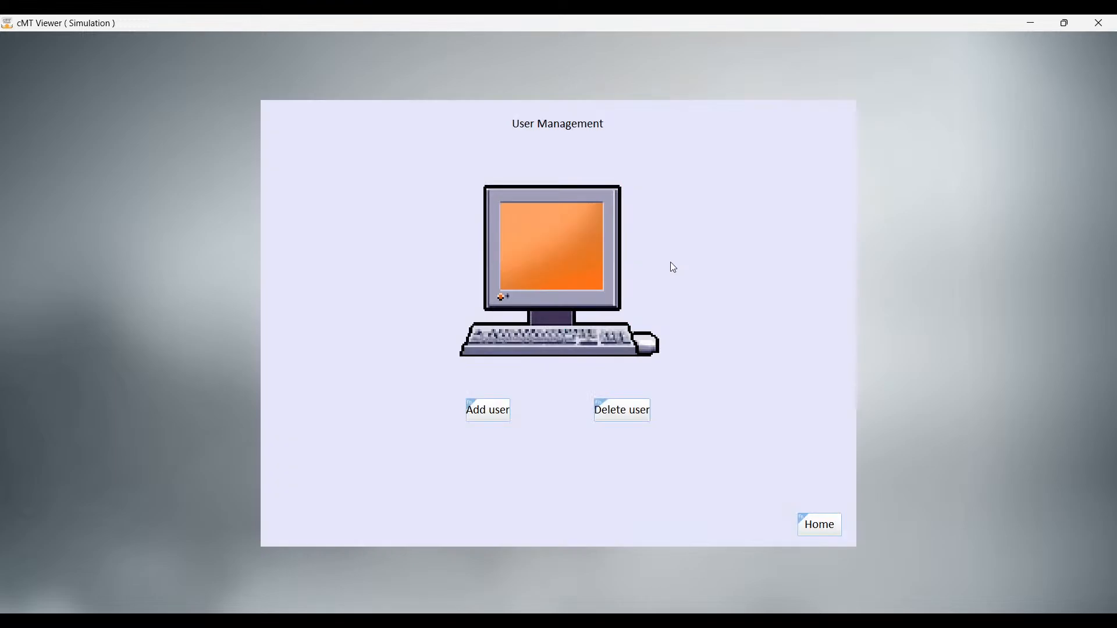
Return to the Home screen, close the simulation, and show the 10 - home window in the EasyBuilder Pro project.
click(805, 522)
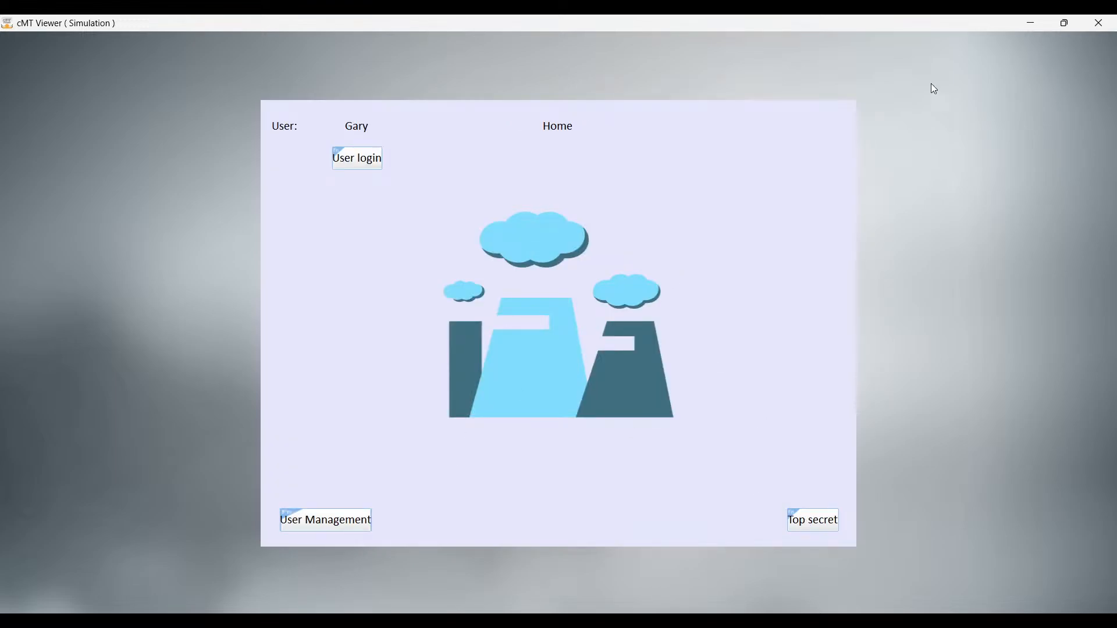
click(1099, 23)
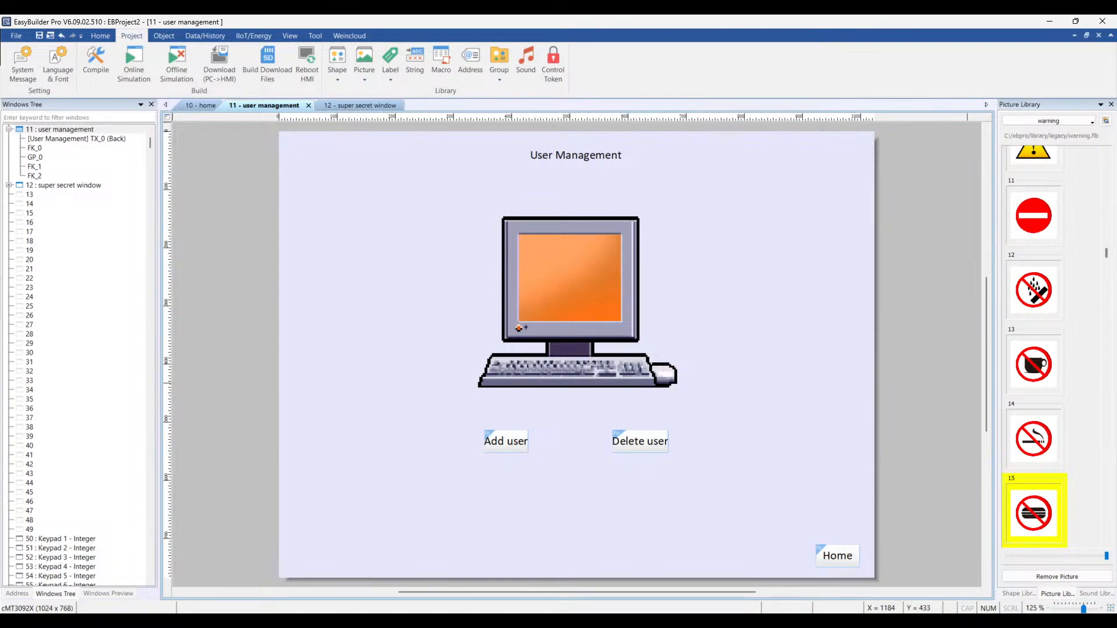
click(200, 105)
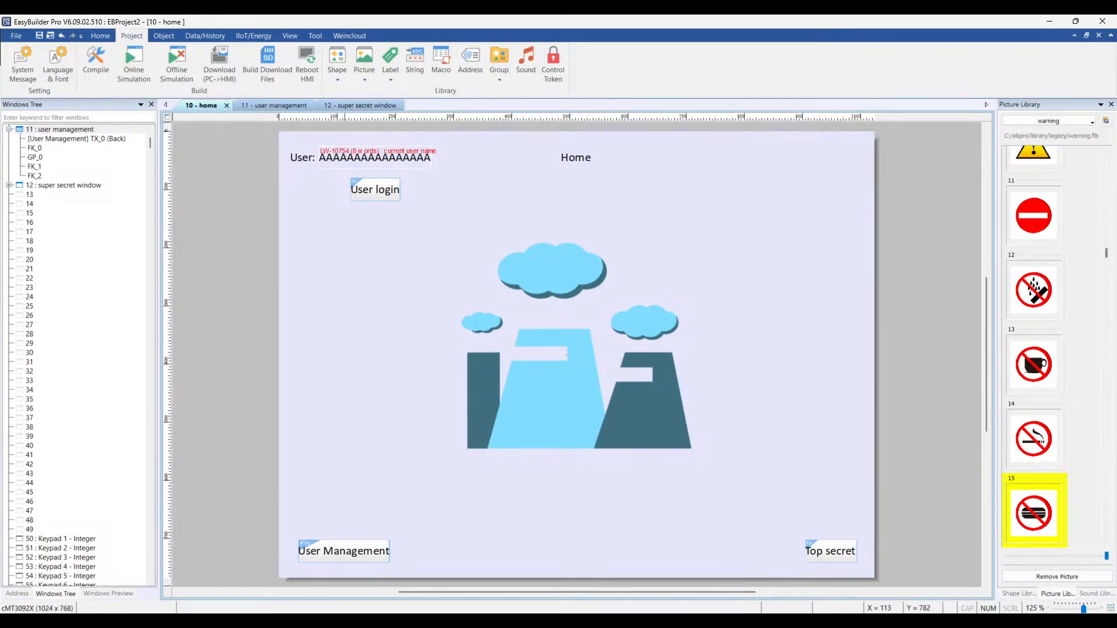
Launch the Administrator Tools application from the C: drive's EBpro folder and minimize File Explorer.
click(252, 621)
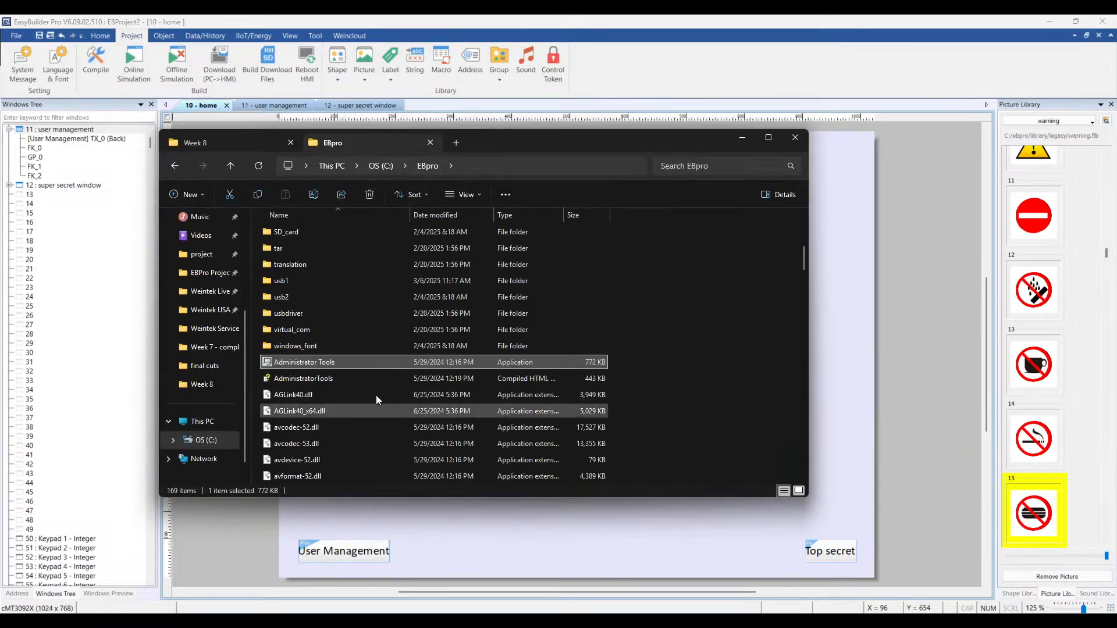
click(289, 142)
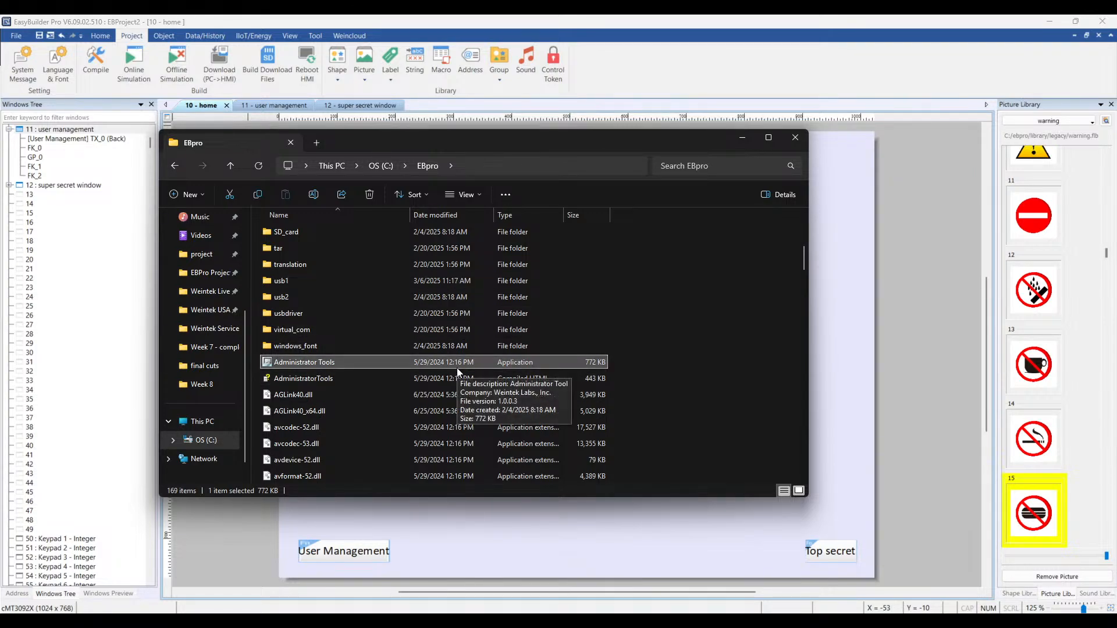
double_click(319, 362)
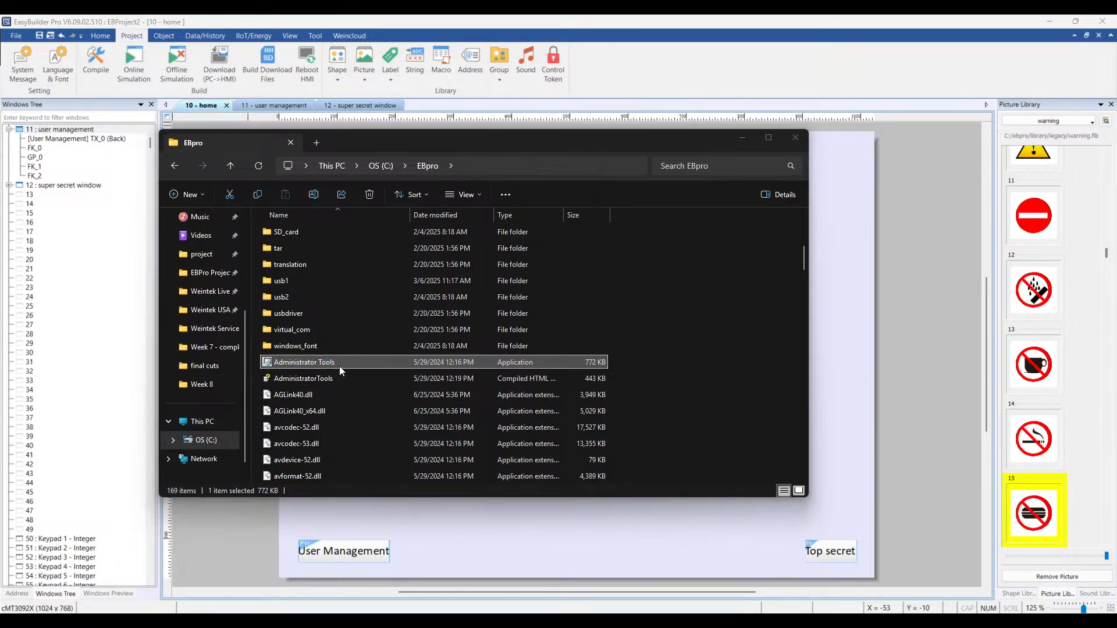
click(742, 139)
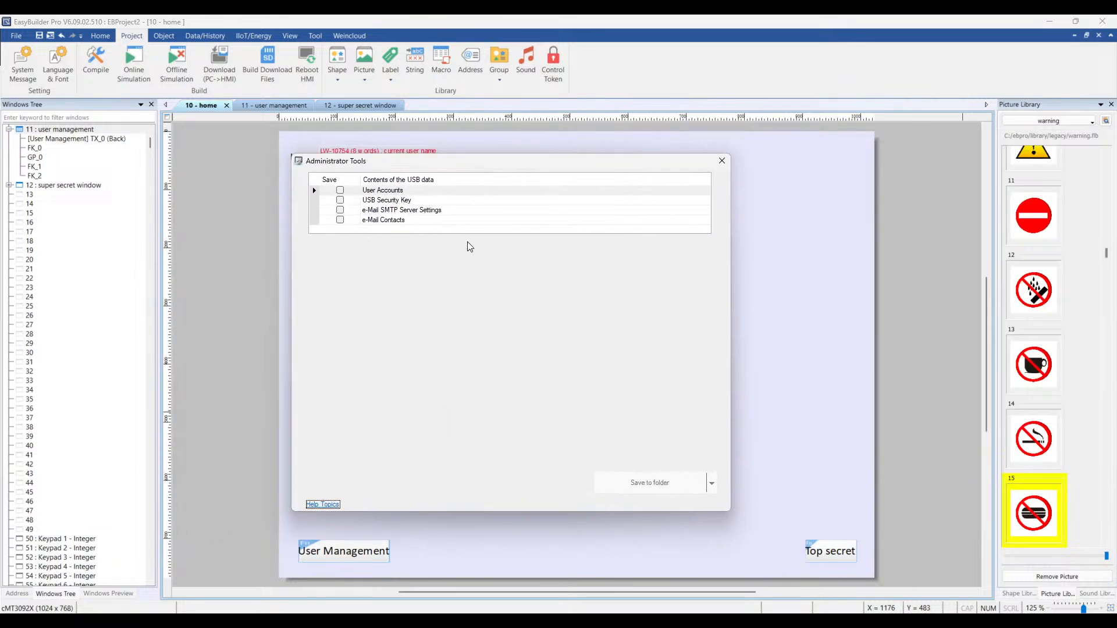
Select USB Security Key as the USB data content and enter the account's user name, password and password confirmation.
click(340, 200)
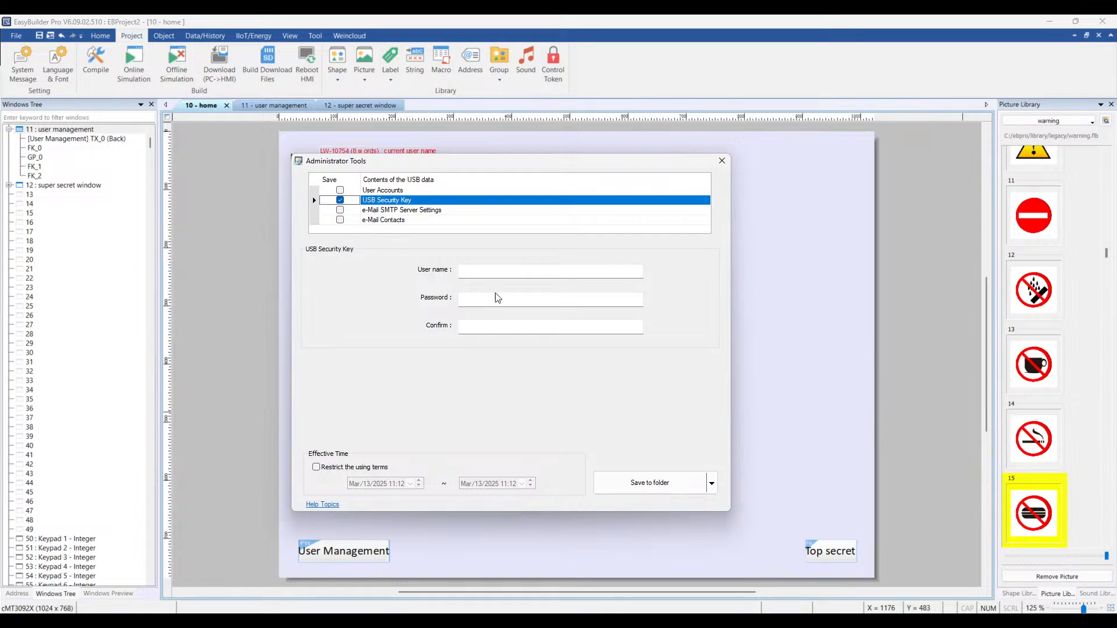
click(502, 274)
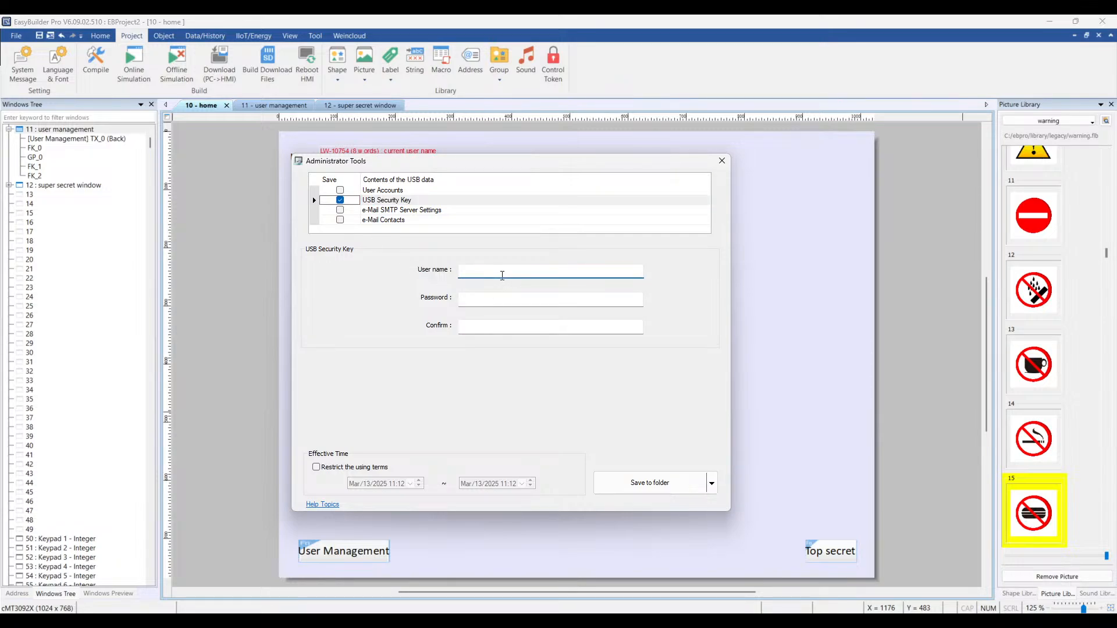
text(Steve)
click(490, 298)
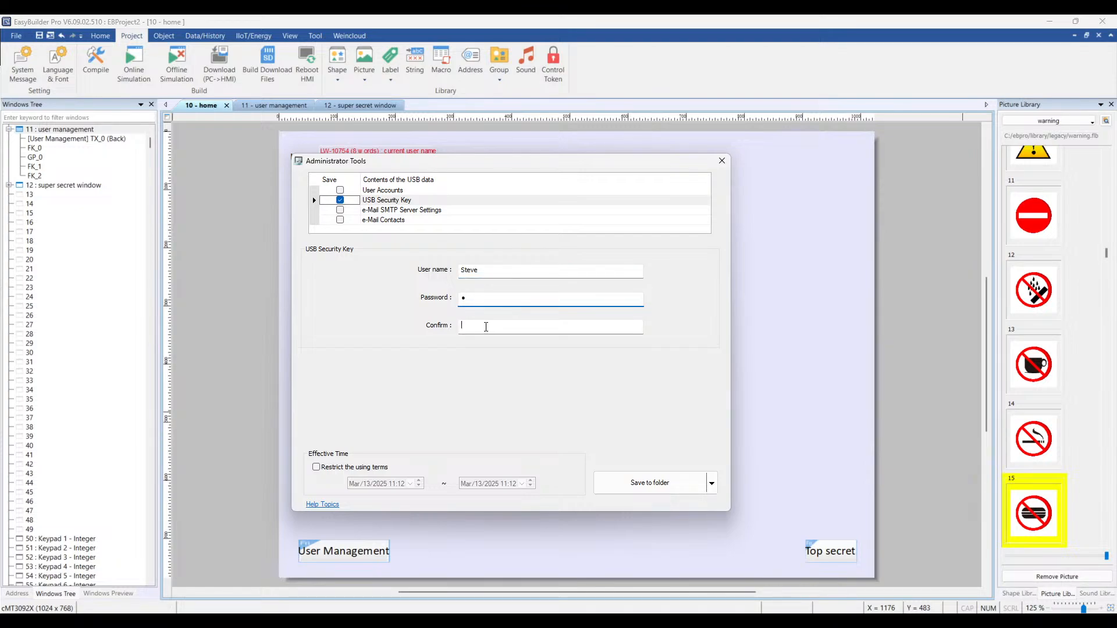
click(486, 326)
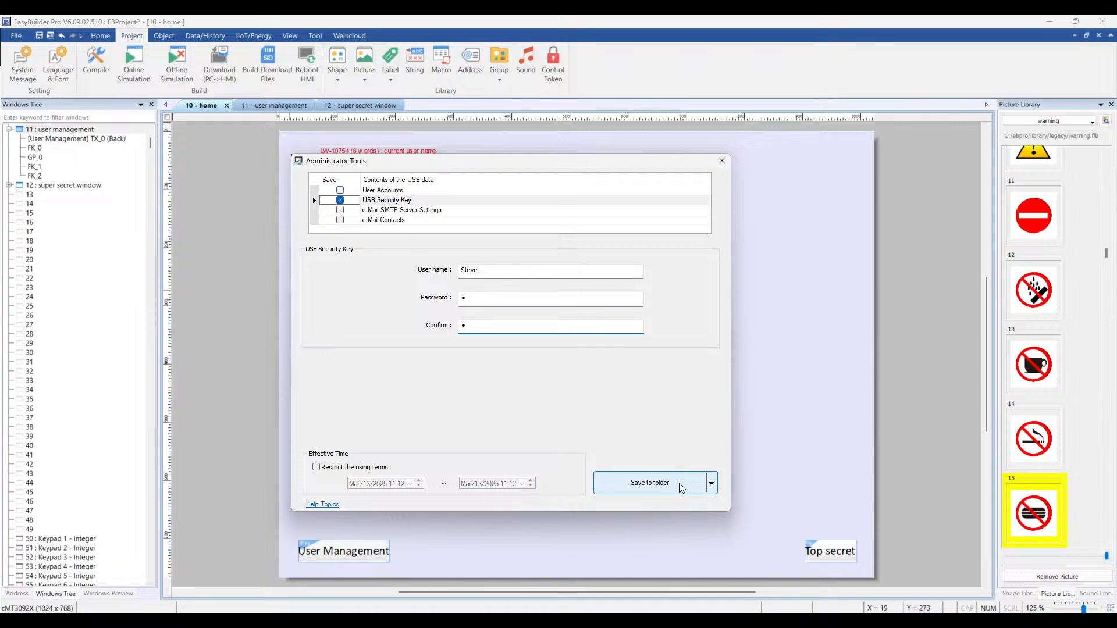
Generate the USB security key into the Desktop folder and close Administrator Tools.
click(711, 483)
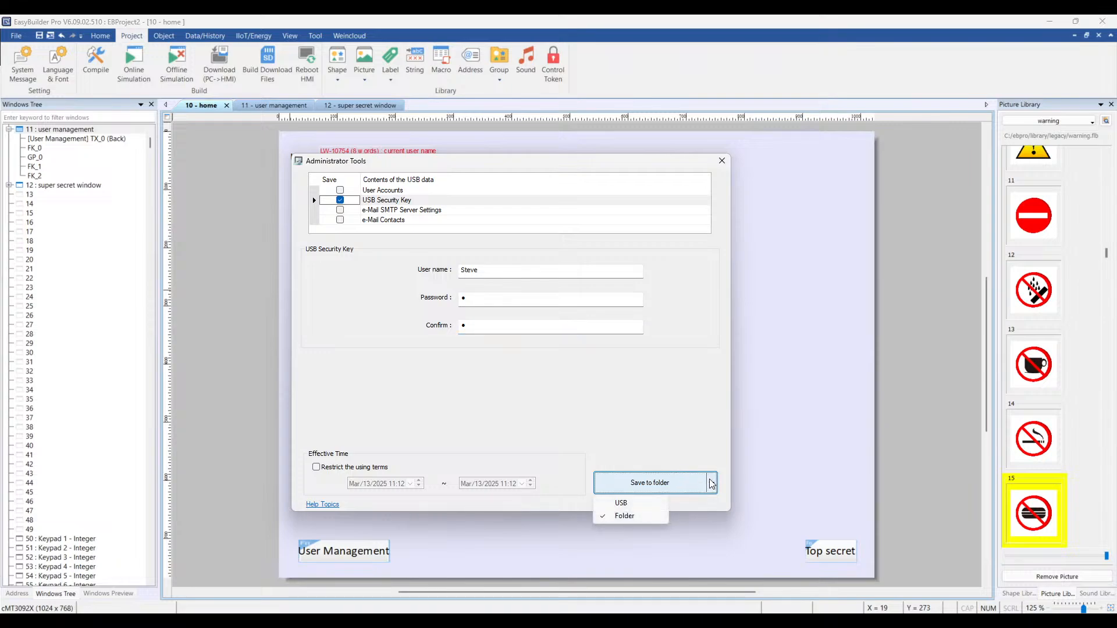
click(657, 484)
click(653, 487)
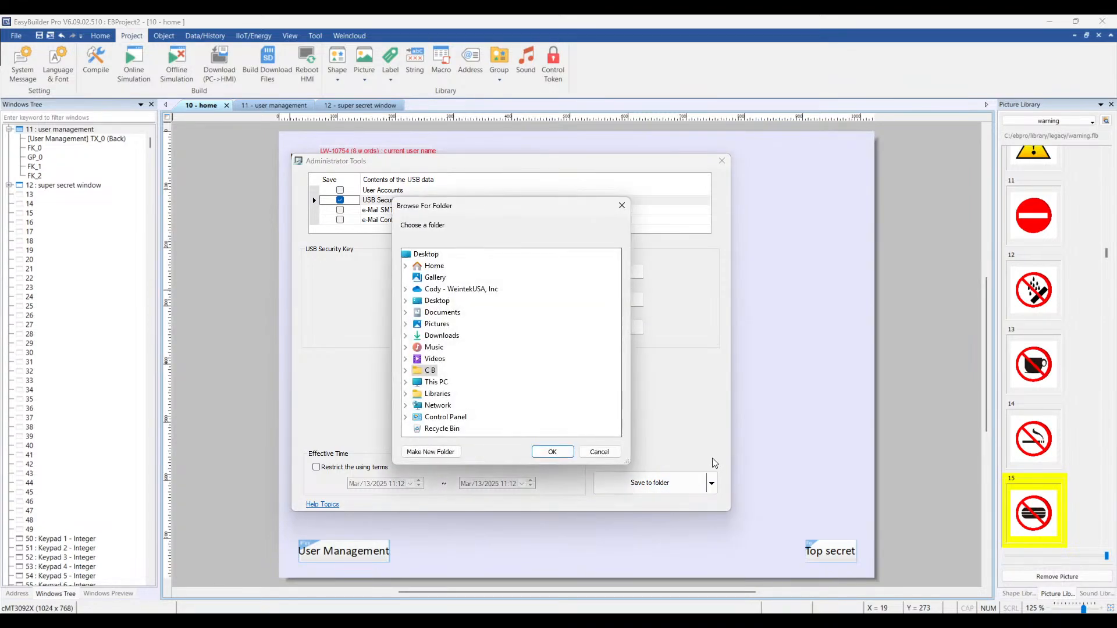
click(426, 256)
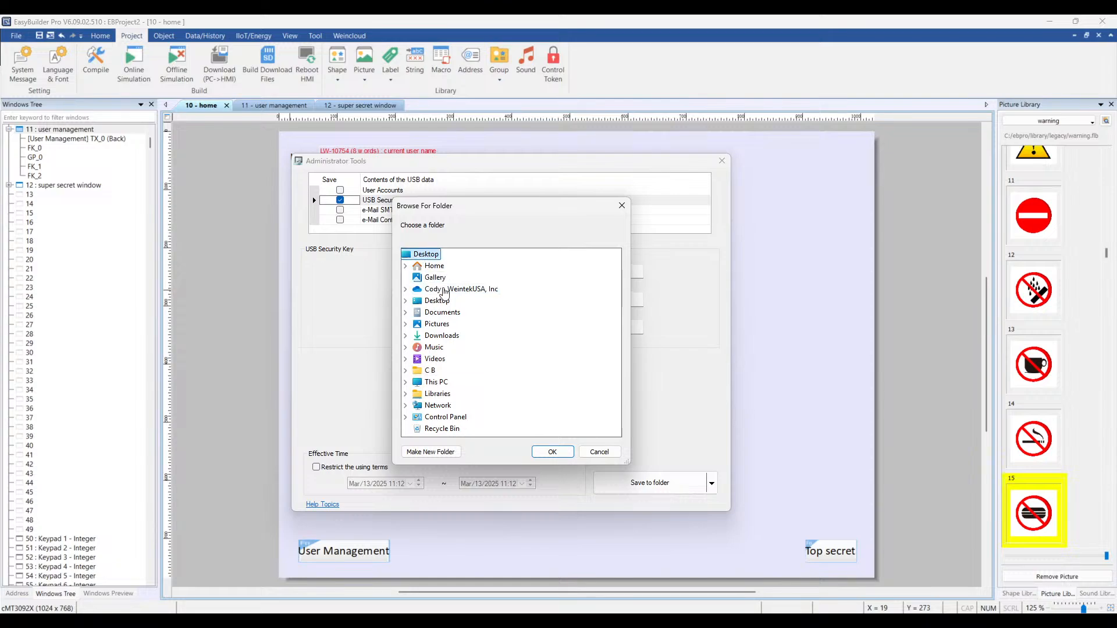
click(552, 452)
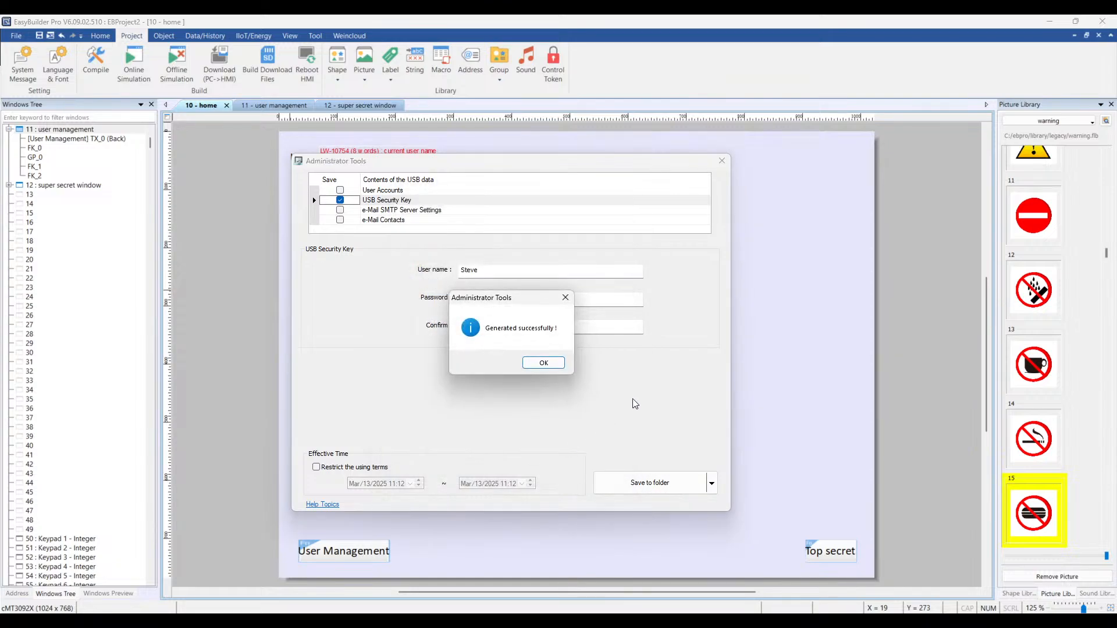
click(547, 365)
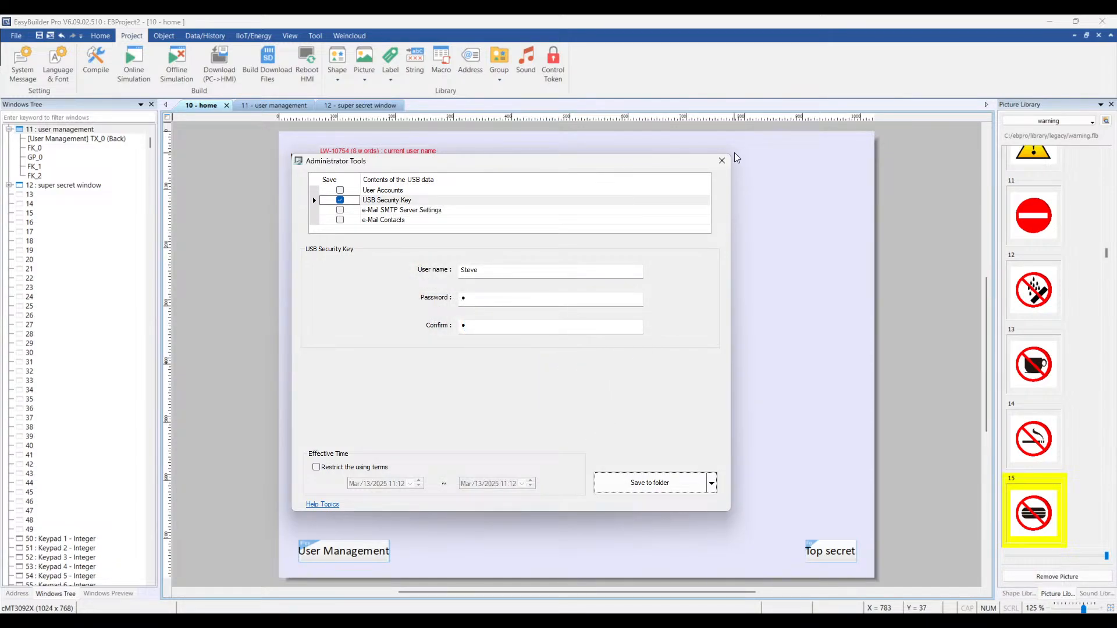
click(722, 161)
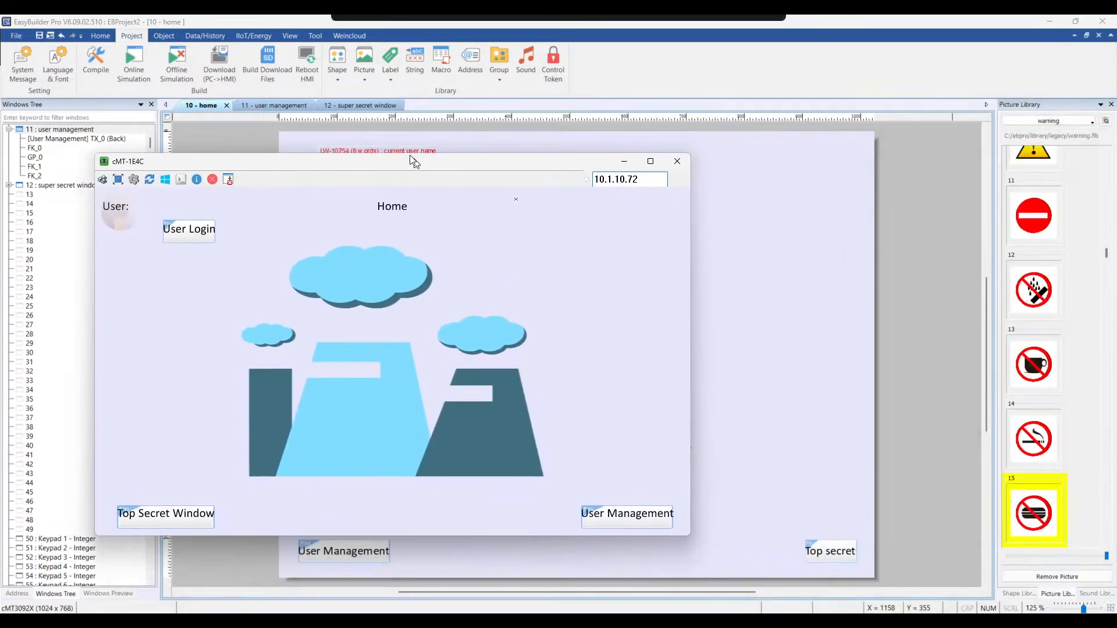
Move the cMT-1E4C remote view over the middle of the project window and minimize it.
drag(514, 114, 514, 128)
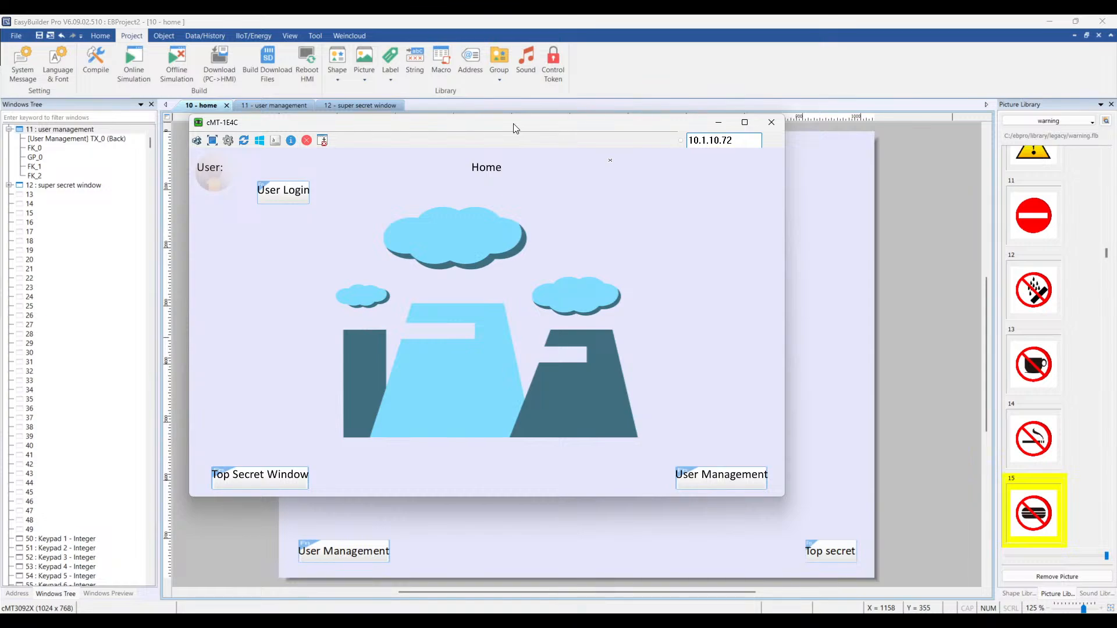
drag(515, 129, 549, 128)
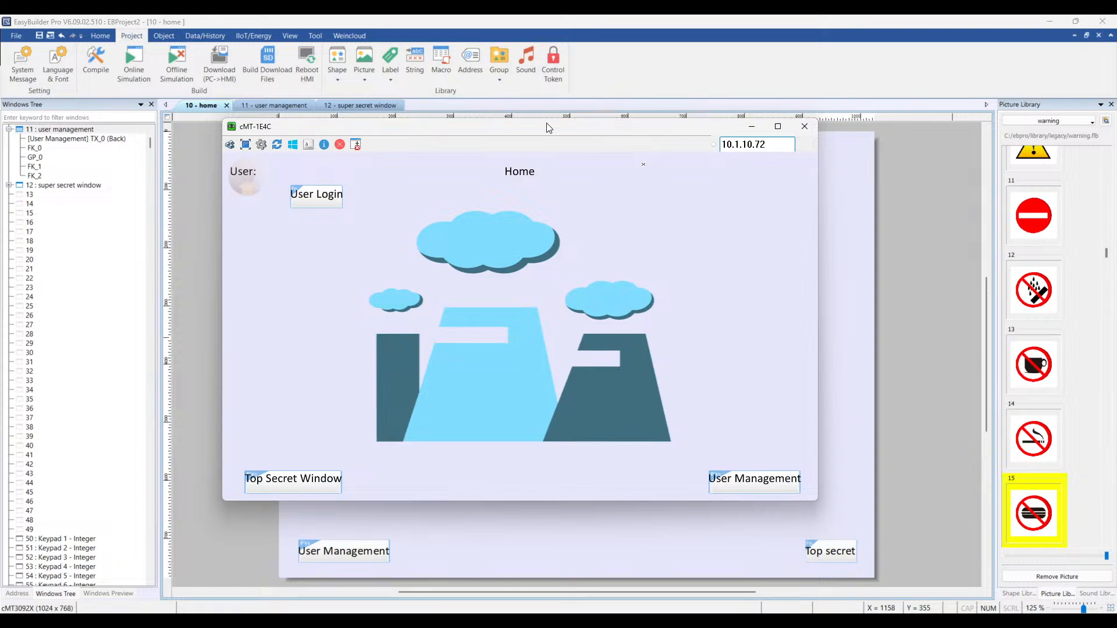
click(752, 127)
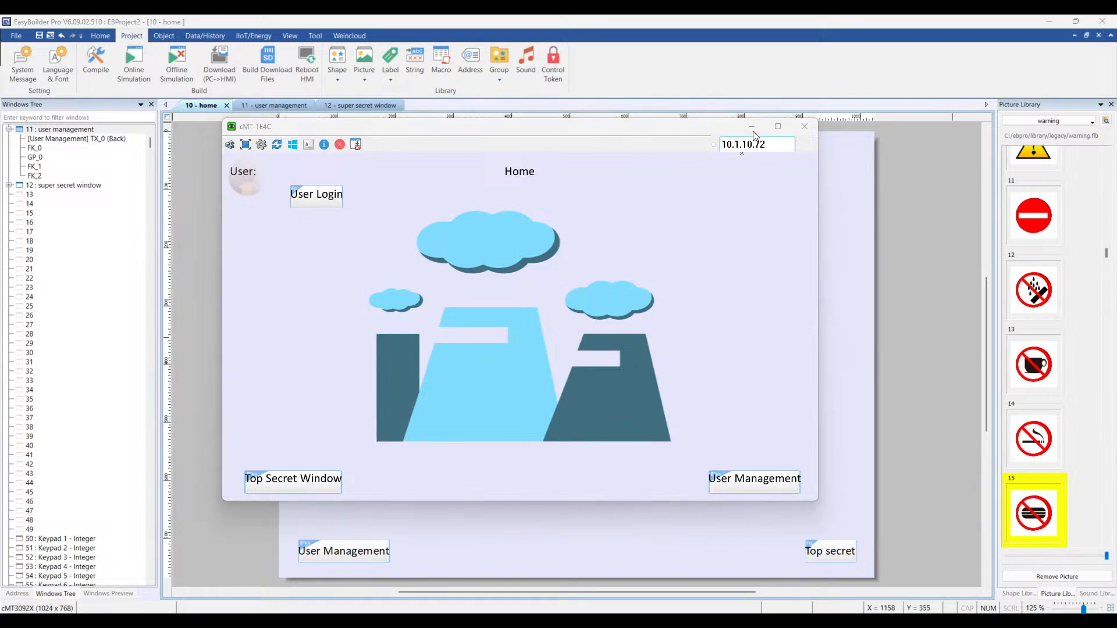
Enable automatic login/logout on USB key insertion in the system security settings, and dismiss the External Device Detected popup on the cMT-1E4C.
click(100, 36)
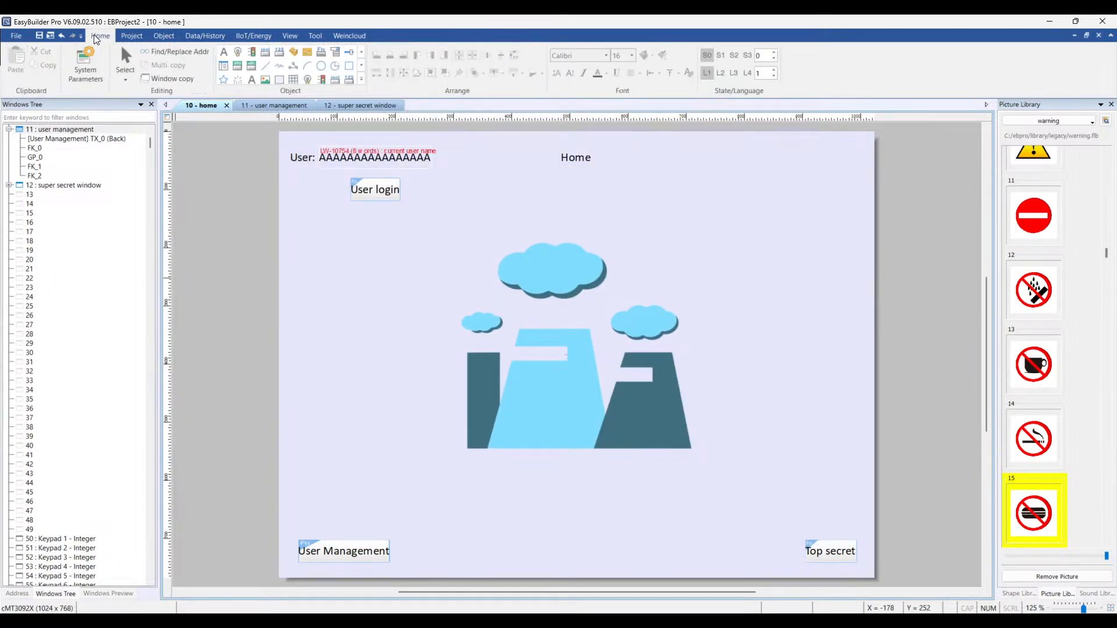
click(84, 64)
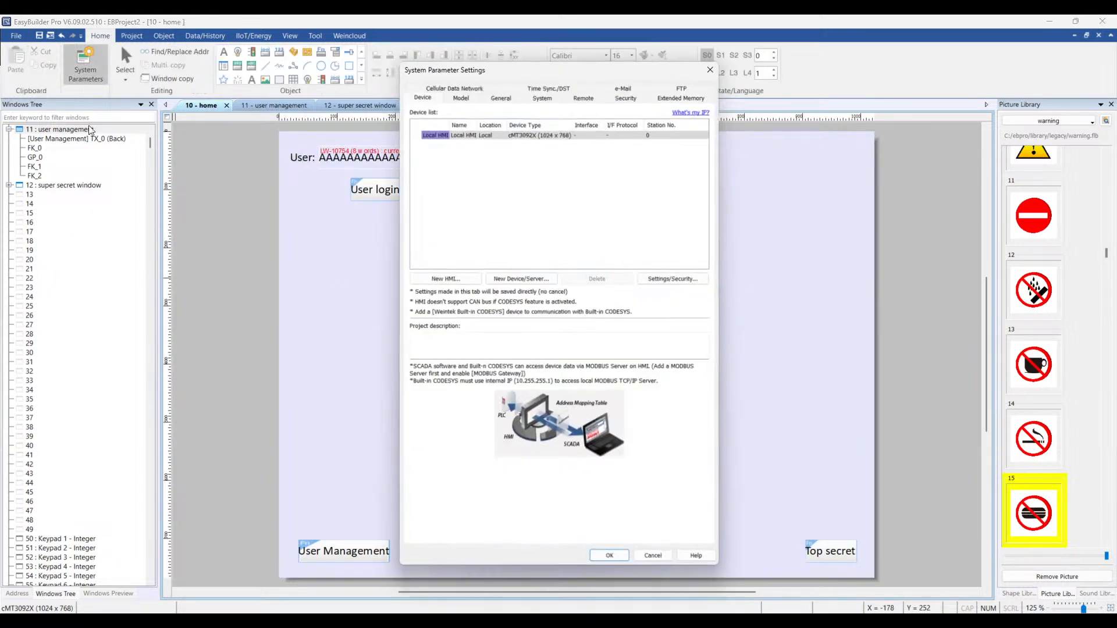
click(622, 95)
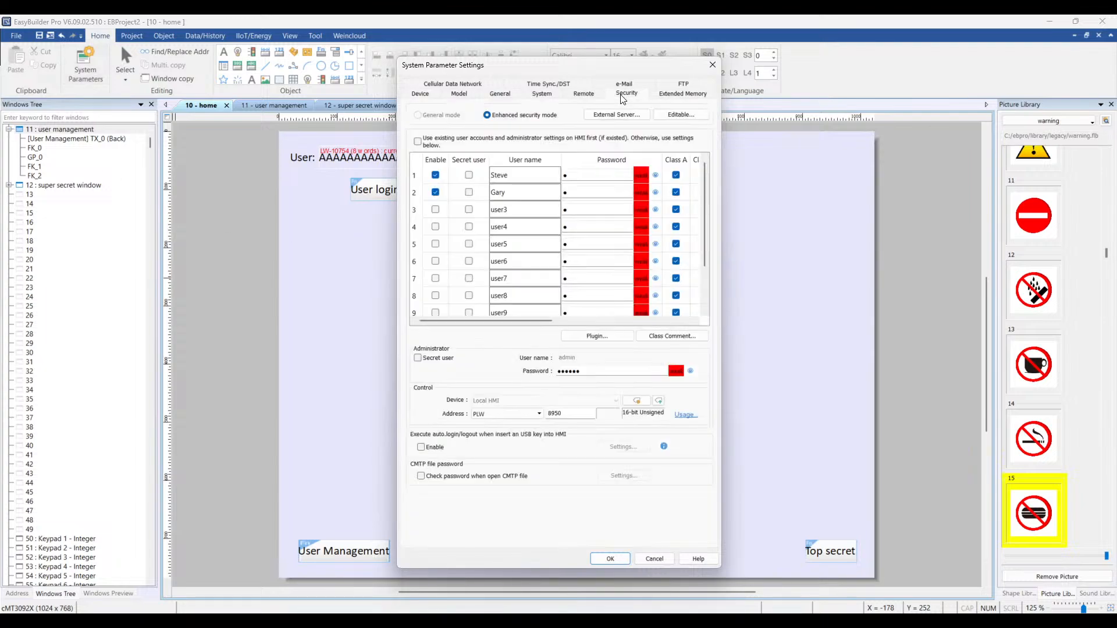
click(421, 447)
click(624, 558)
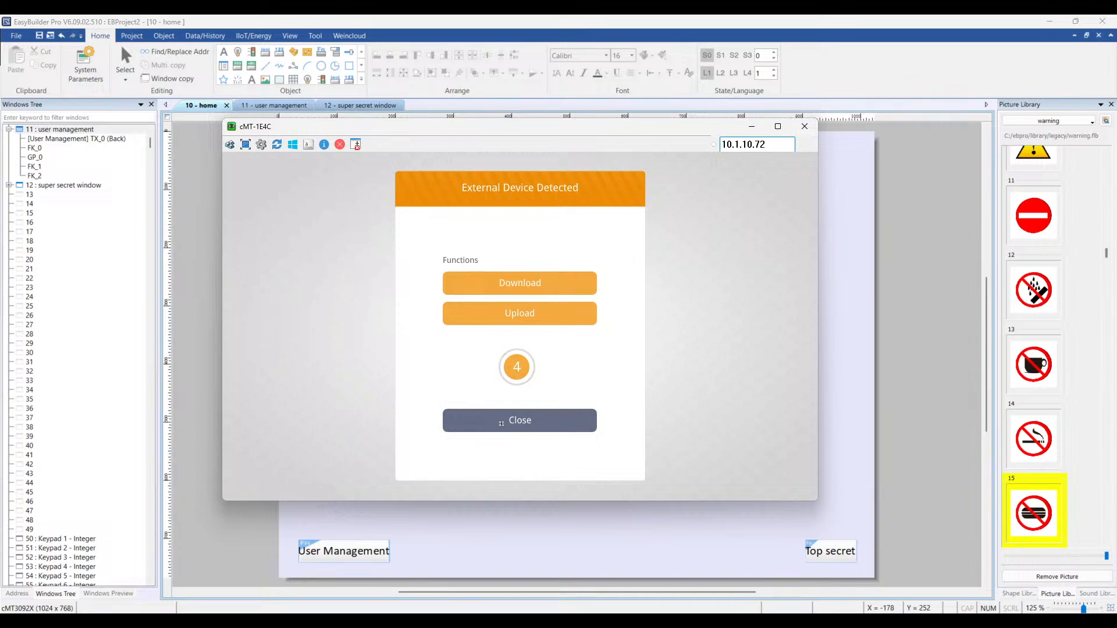
click(501, 421)
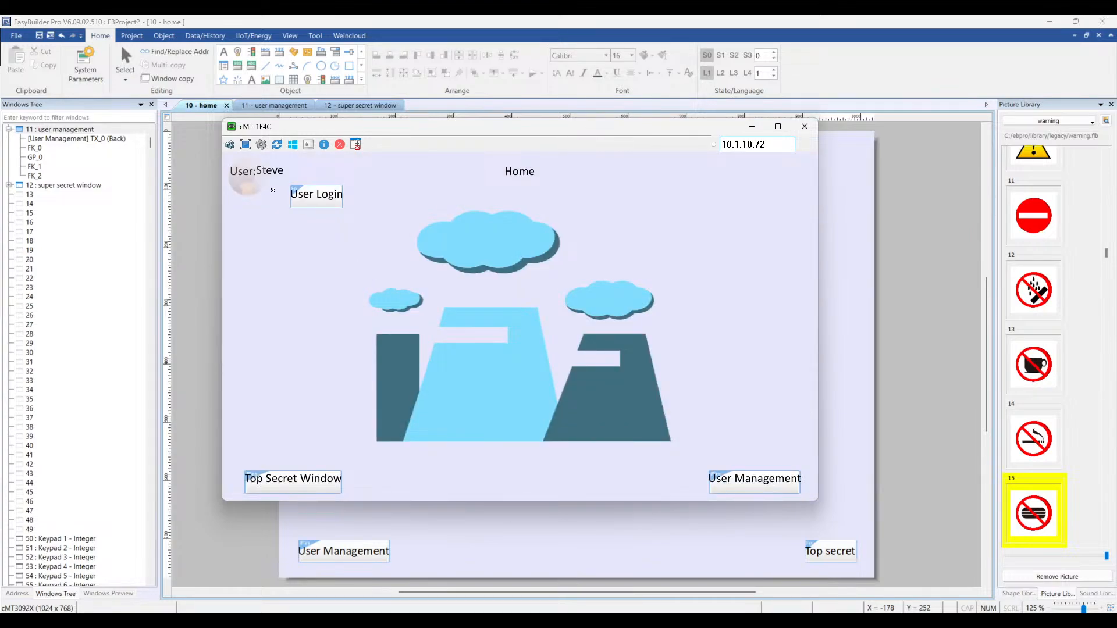